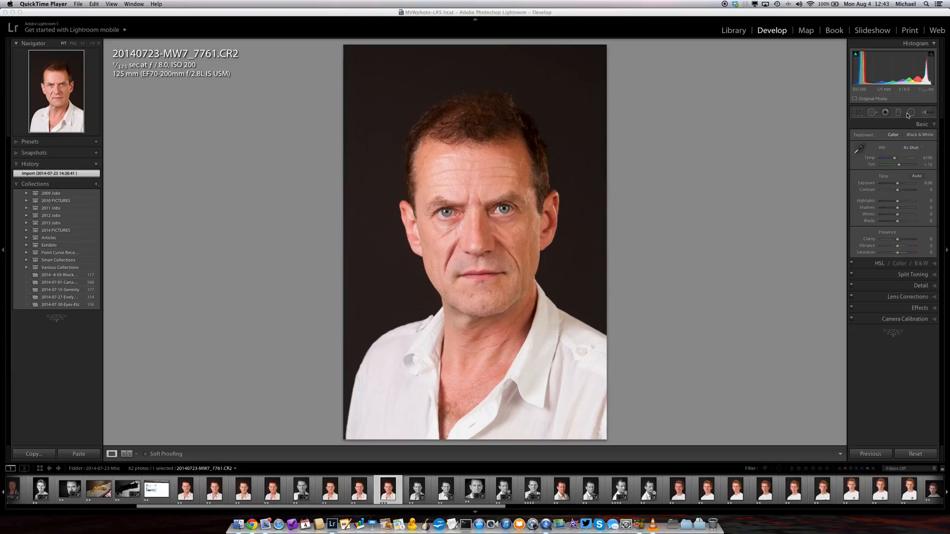
Use Spot Removal in Clone mode to place a copy of the subject's right eye on the forehead above it
left_click(911, 113)
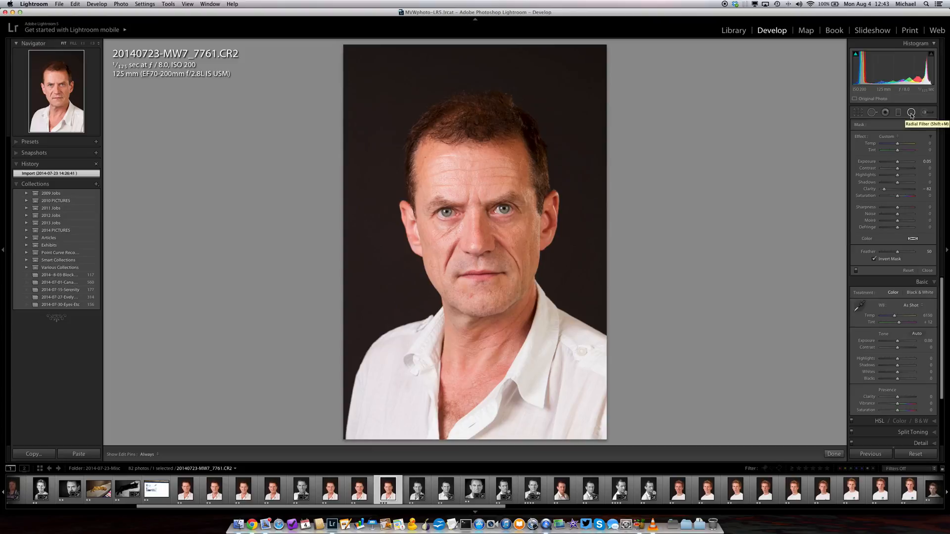
left_click(872, 112)
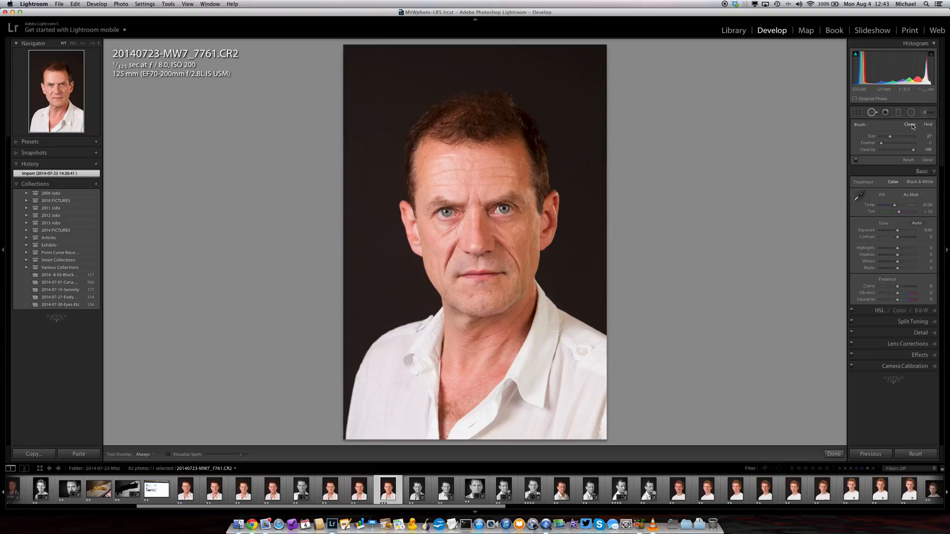
scroll(424, 177, "up", 10)
left_click(448, 174)
left_click_drag(472, 176, 445, 212)
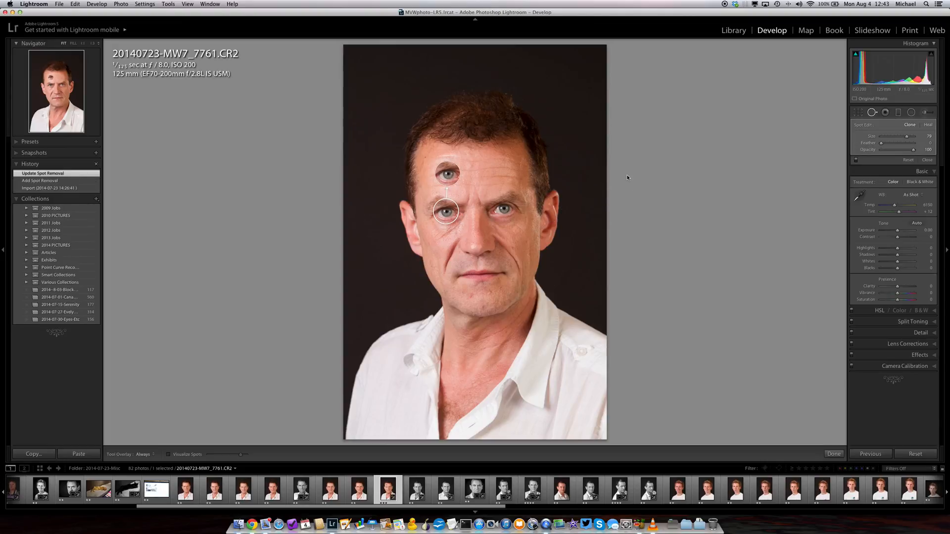
View the cloned eye without the tool overlay and delete that spot from the forehead
left_click(871, 114)
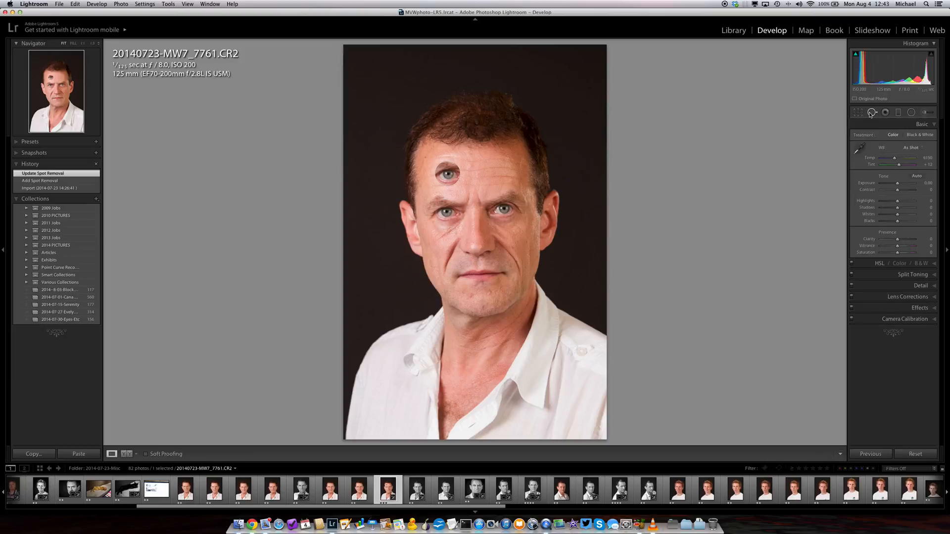
left_click(872, 113)
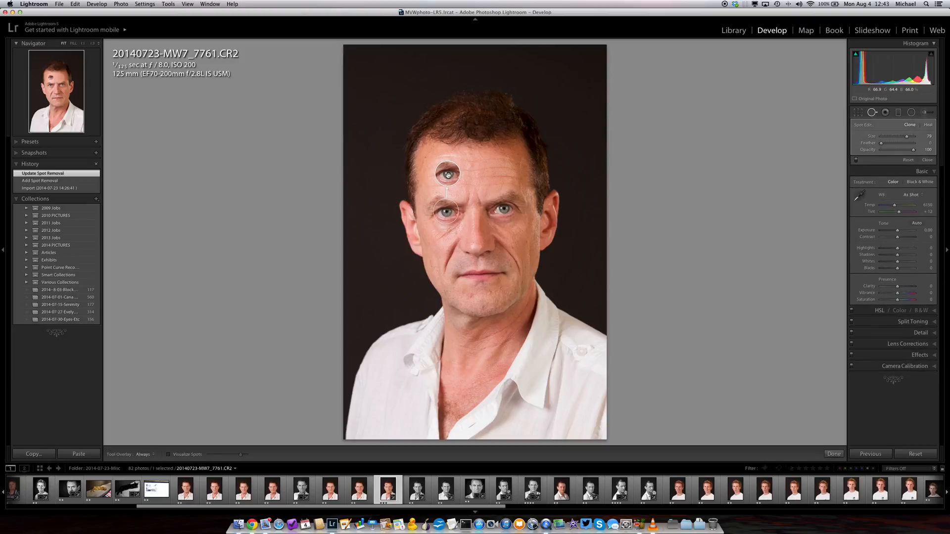
key("Delete")
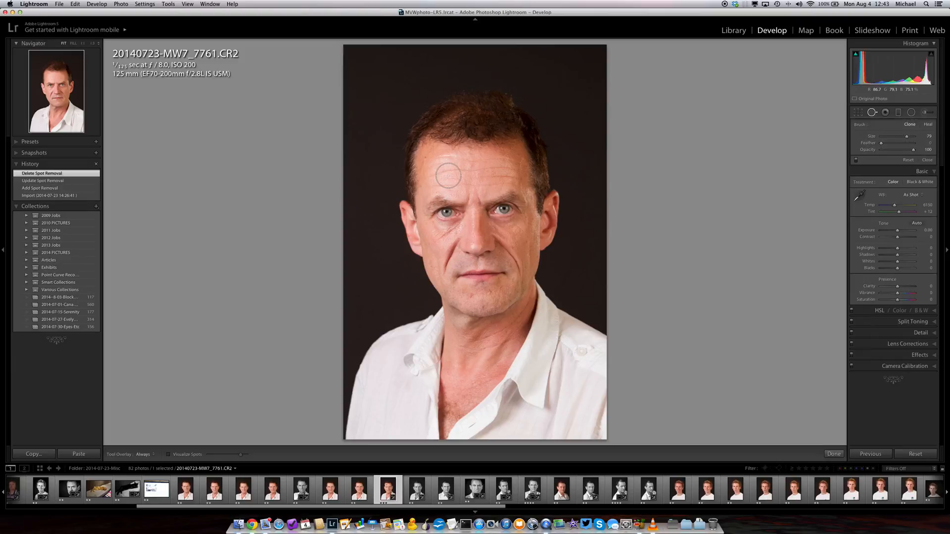
Switch Spot Removal to Heal with size 81 and place a spot on the forehead sampled from the eye beneath it
left_click(928, 126)
key("bracketright")
left_click(445, 169)
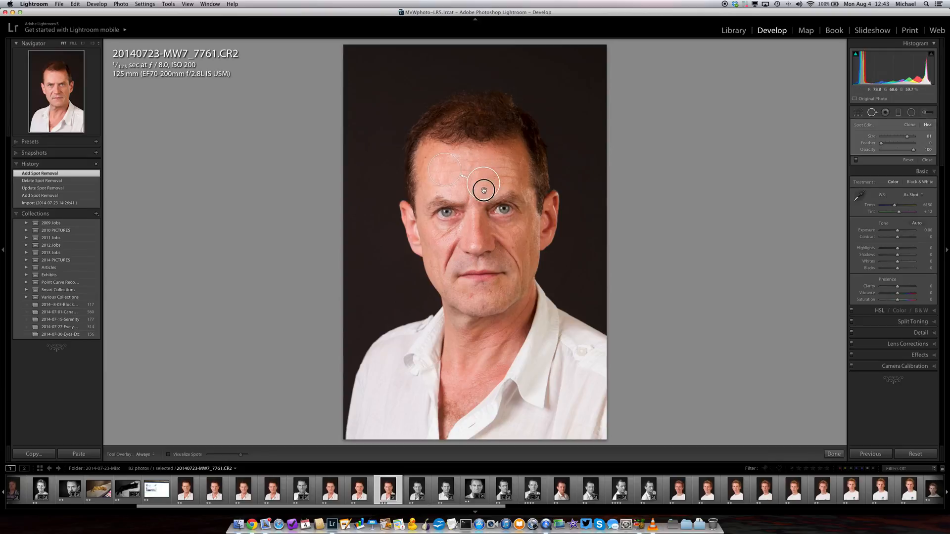
mouse_move(482, 185)
left_mouse_down()
mouse_move(441, 212)
mouse_move(449, 220)
mouse_move(446, 213)
left_mouse_up()
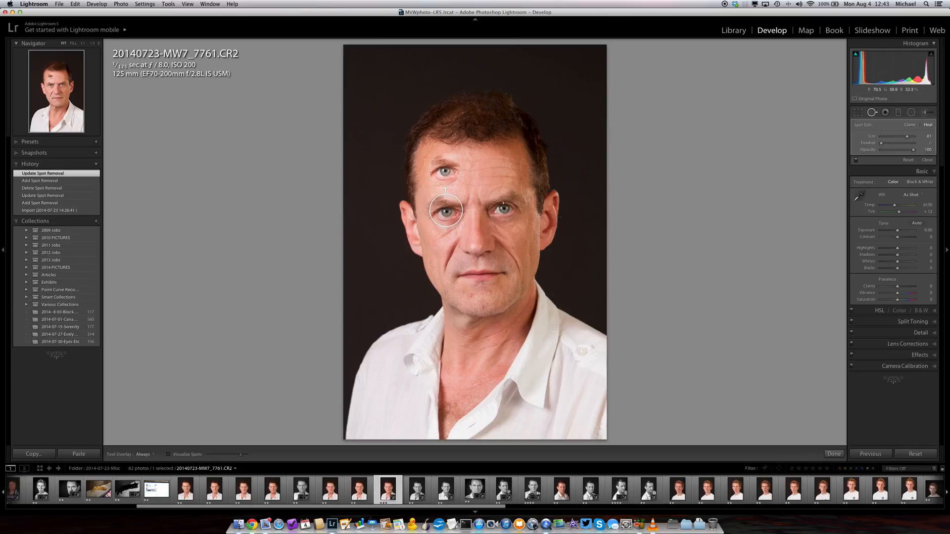
Set the Heal brush feather to 49, review the healed eye without the overlay and delete that forehead spot
left_click(872, 114)
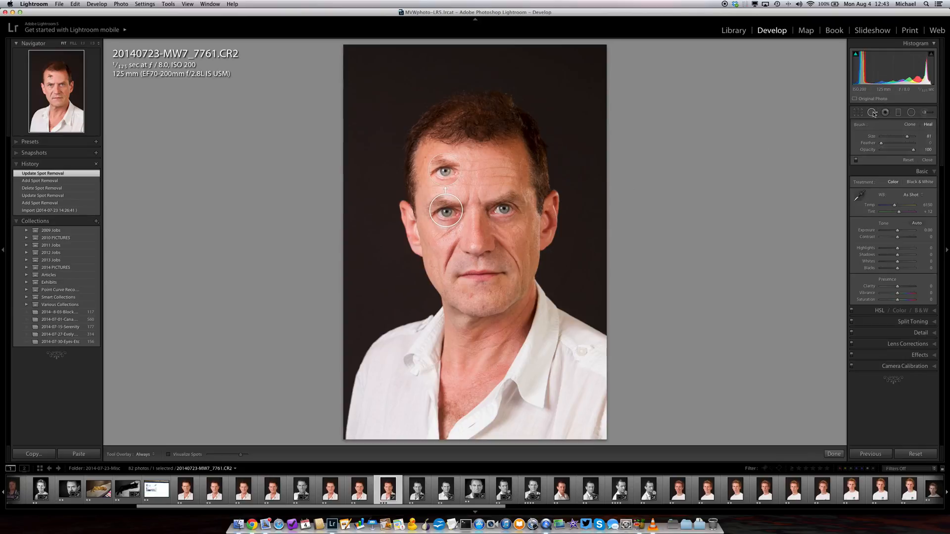
left_click(872, 113)
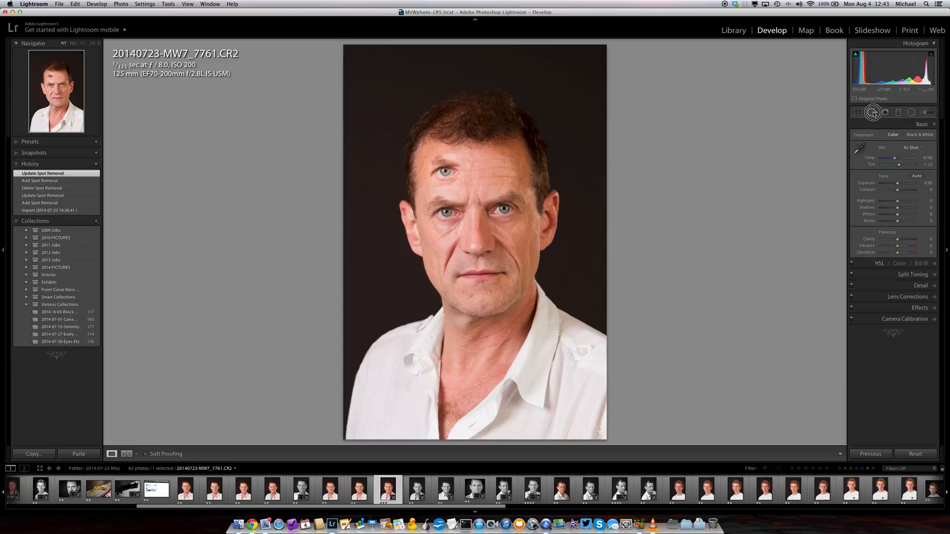
left_click(873, 113)
left_click(872, 113)
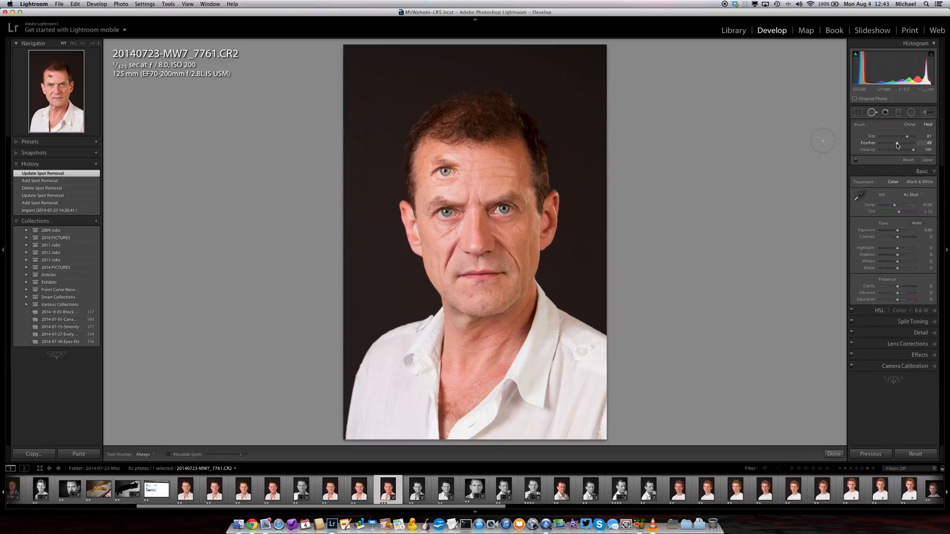
left_click(872, 113)
left_click(872, 113)
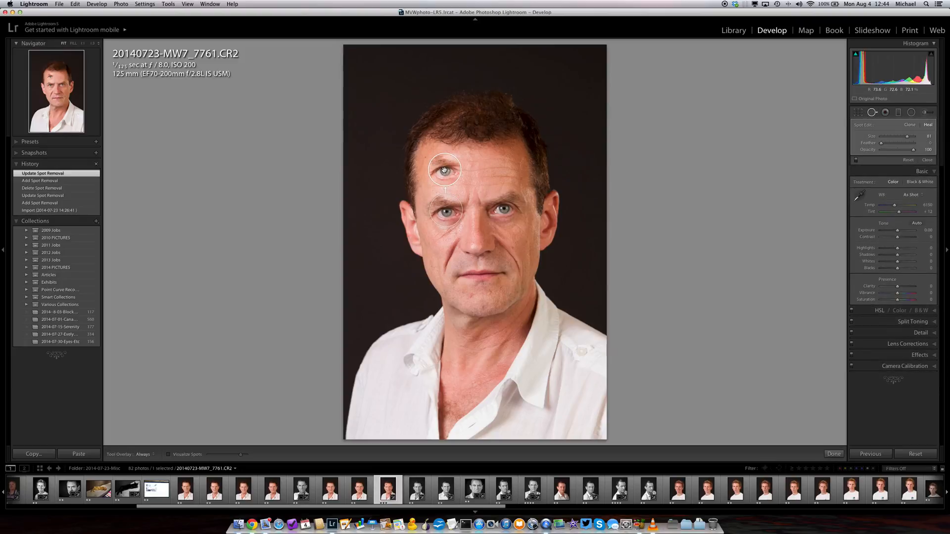
key("Delete")
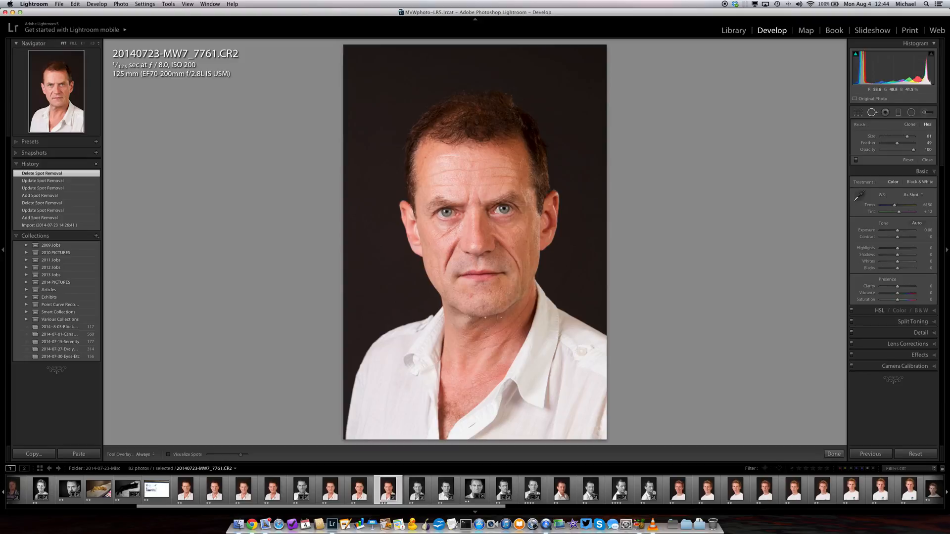
Heal the red blemish on the chin with a size 75 spot at minimal feather
left_click(58, 105)
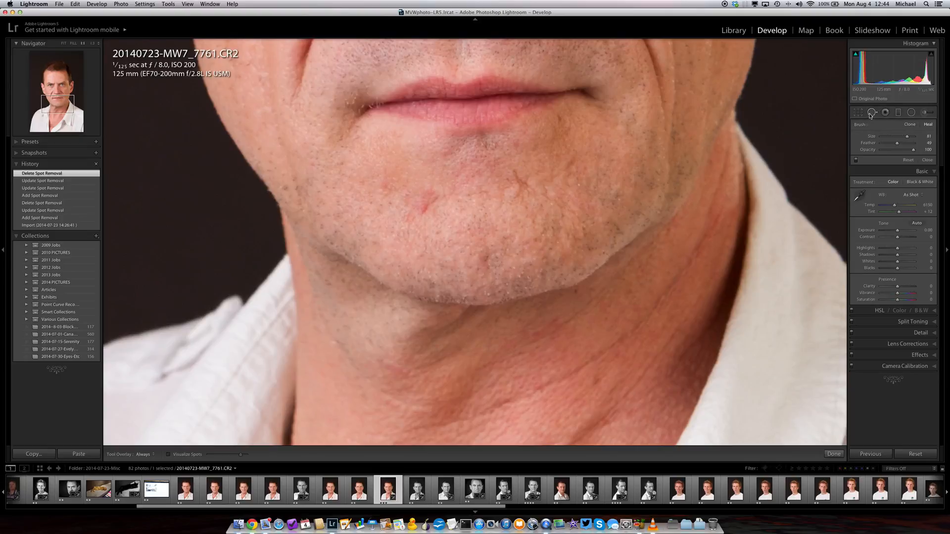
key("q")
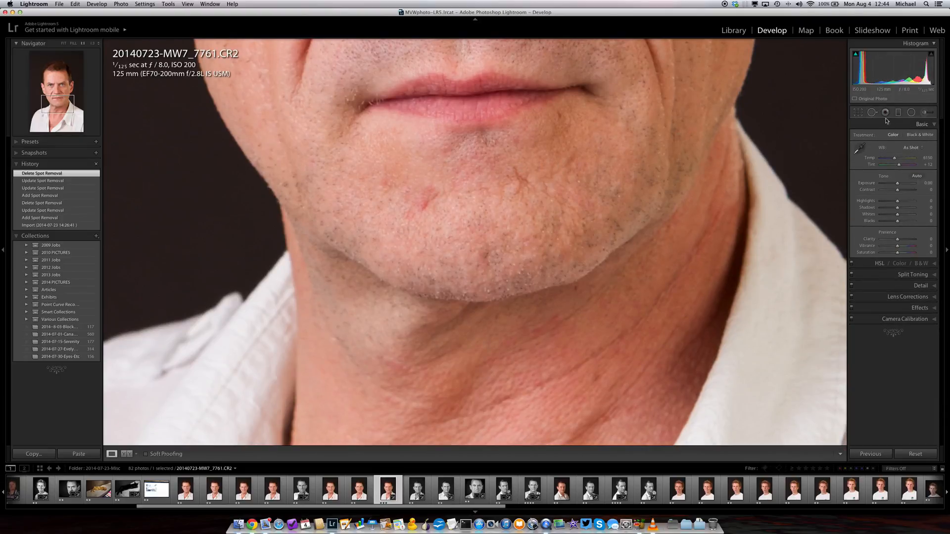
left_click(874, 114)
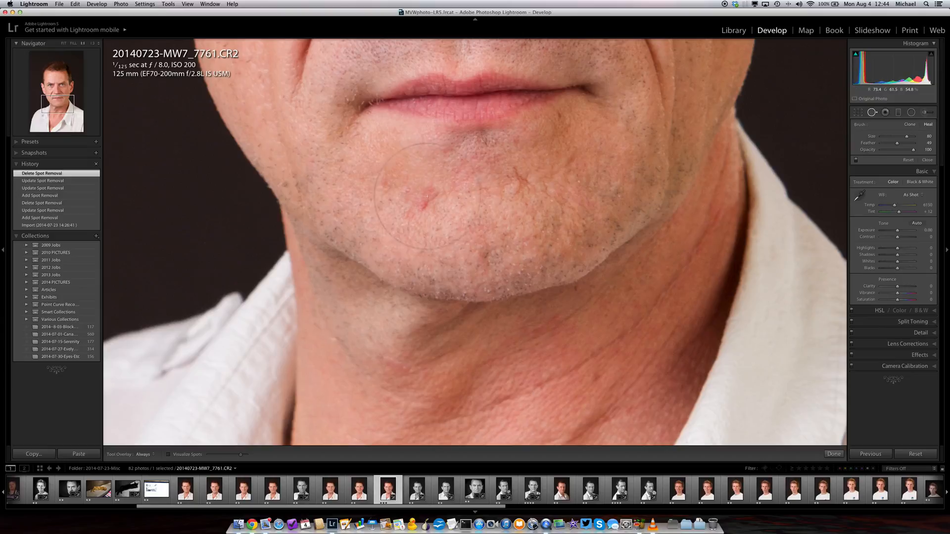
key("bracketleft")
key("bracketleft")
key("bracketleft")
left_click(880, 144)
key("bracketleft")
key("bracketleft")
key("bracketleft")
key("bracketleft")
key("bracketleft")
key("bracketright")
key("bracketright")
key("bracketright")
key("bracketright")
key("bracketright")
left_click(426, 198)
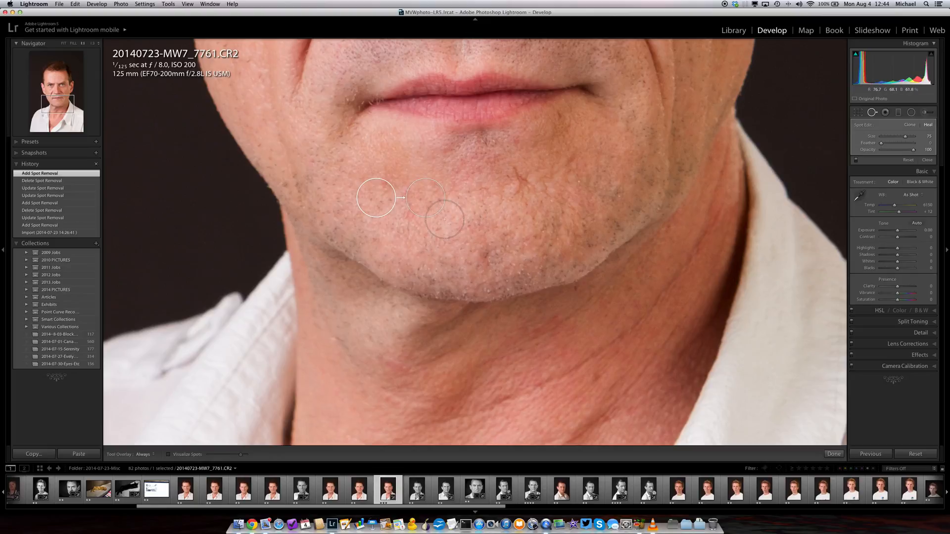
Heal the chin crease, the jaw-edge mark and the mouth-corner spot, moving the last one's source to just above it
left_click(519, 183)
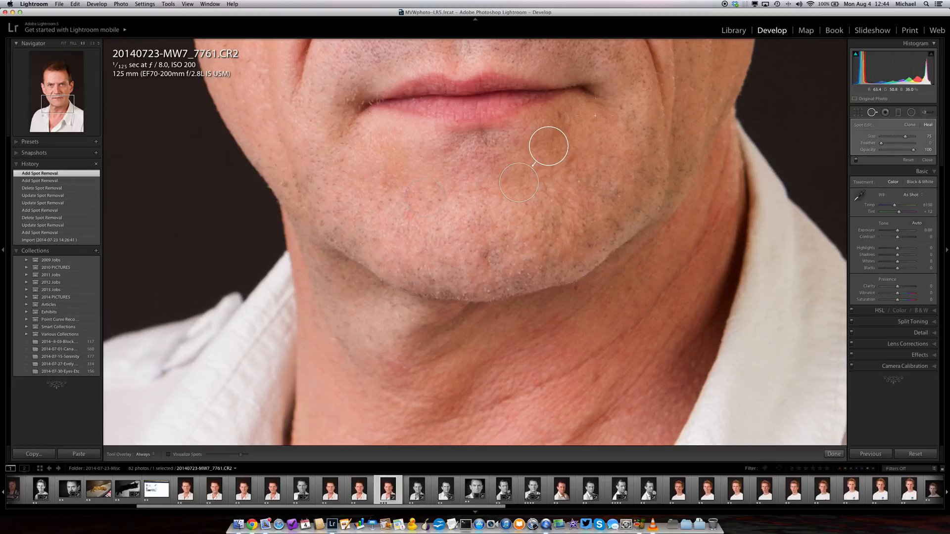
left_click(259, 144)
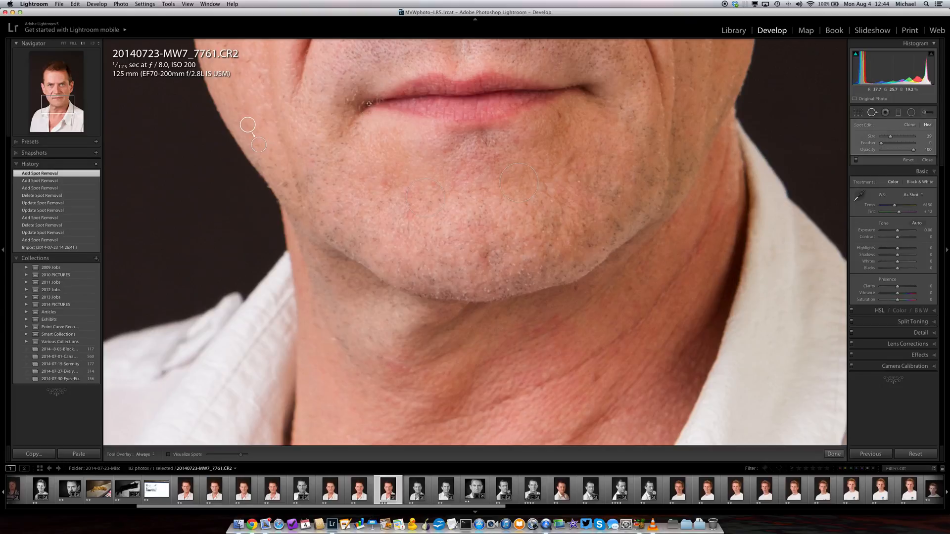
left_click(370, 103)
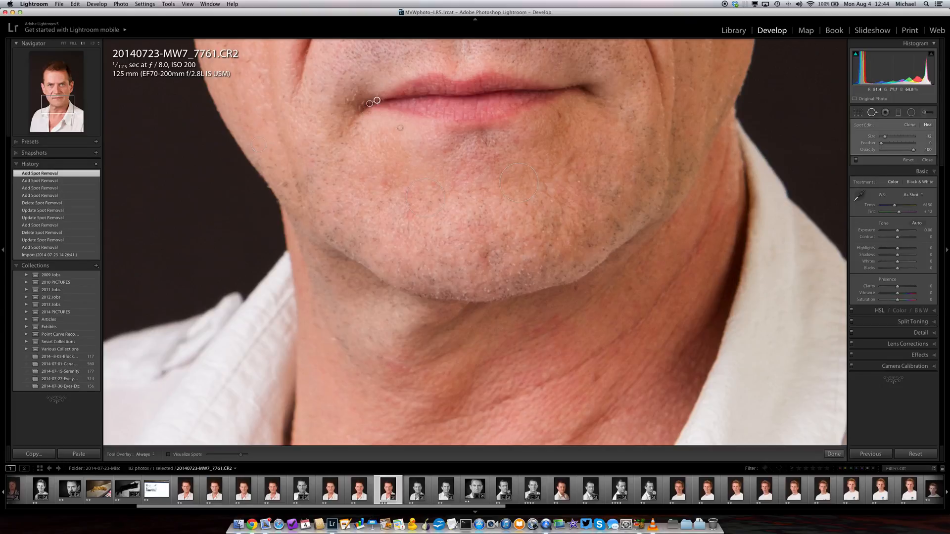
left_click_drag(377, 100, 370, 97)
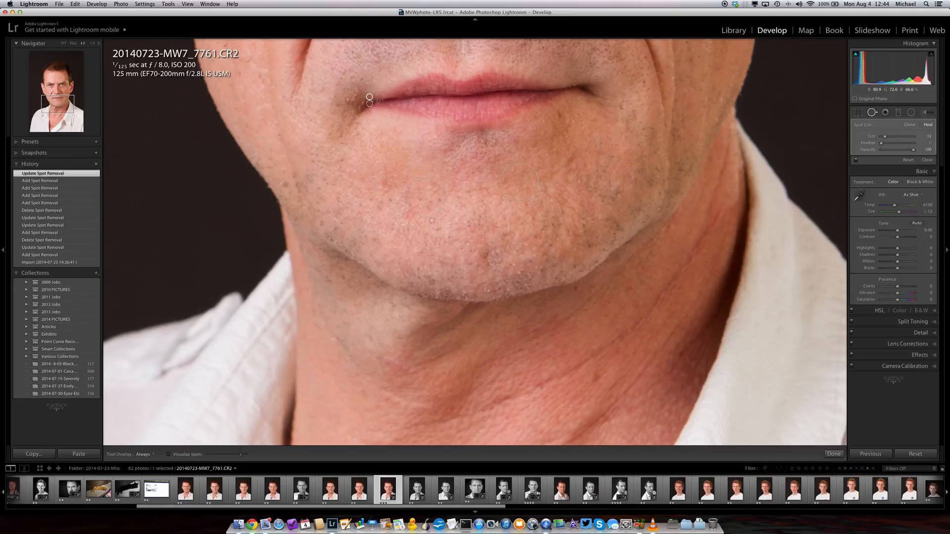
Reposition the red chin blemish's heal source, trying the jaw edge first and settling on clean skin below the mouth corner
left_click(427, 199)
mouse_move(379, 197)
left_mouse_down()
mouse_move(255, 210)
mouse_move(286, 206)
mouse_move(278, 207)
left_mouse_up()
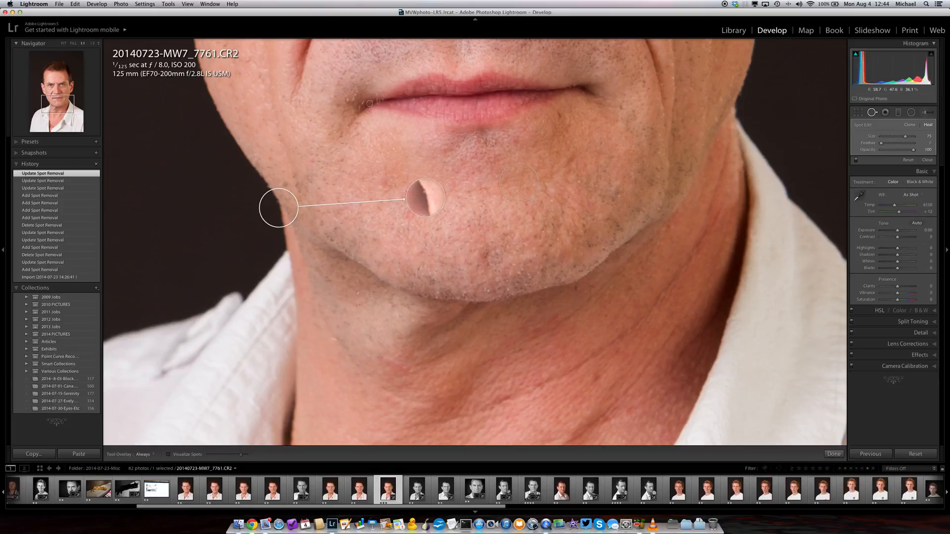
mouse_move(279, 208)
left_mouse_down()
mouse_move(337, 184)
mouse_move(386, 198)
mouse_move(391, 167)
left_mouse_up()
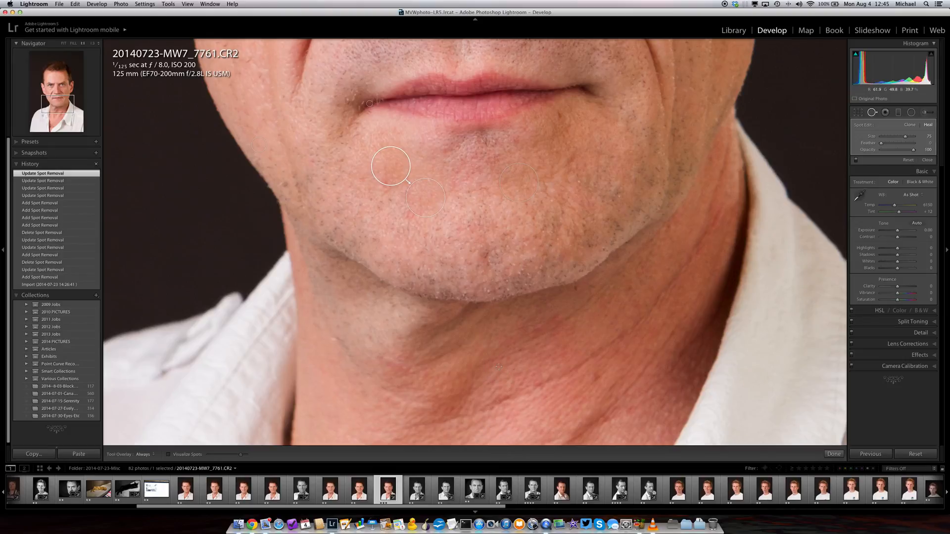
Heal the upper neck mark, the blemishes beside the chin and the dark spot low on the chin, sampling the chin stroke from just above it
left_click_drag(533, 331, 557, 316)
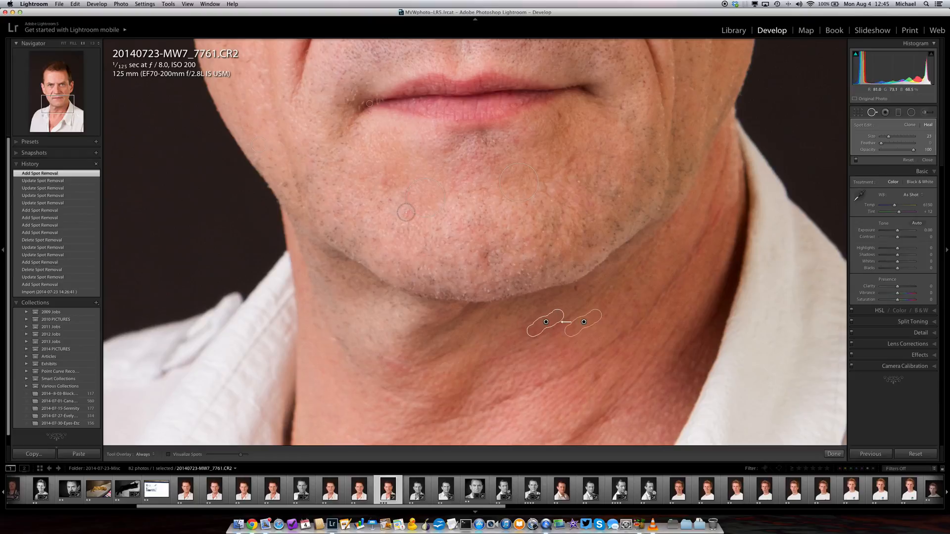
left_click_drag(383, 183, 411, 216)
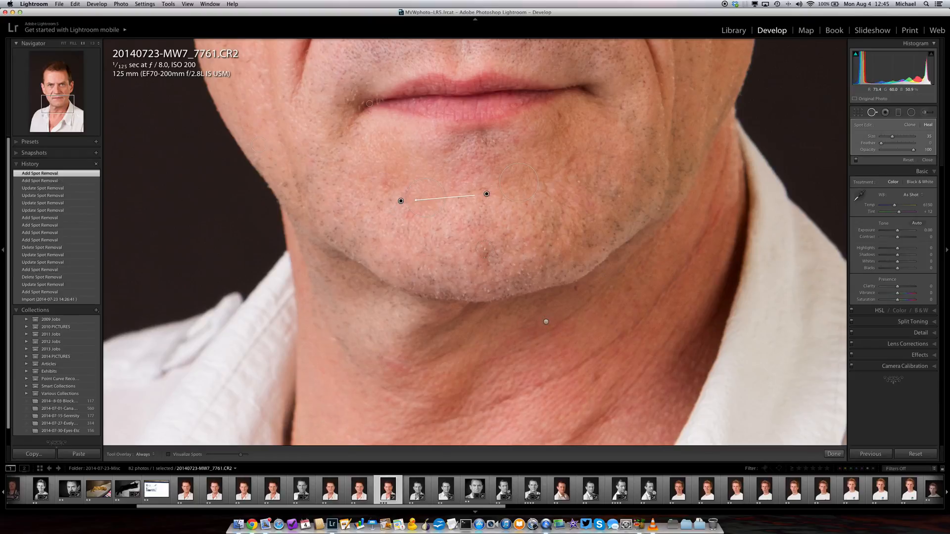
left_click_drag(490, 202, 420, 181)
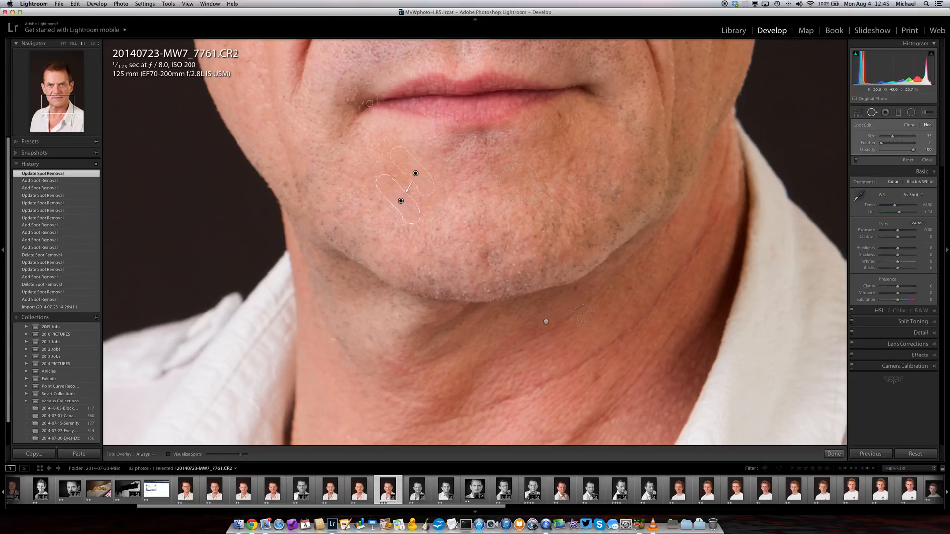
left_click(484, 258)
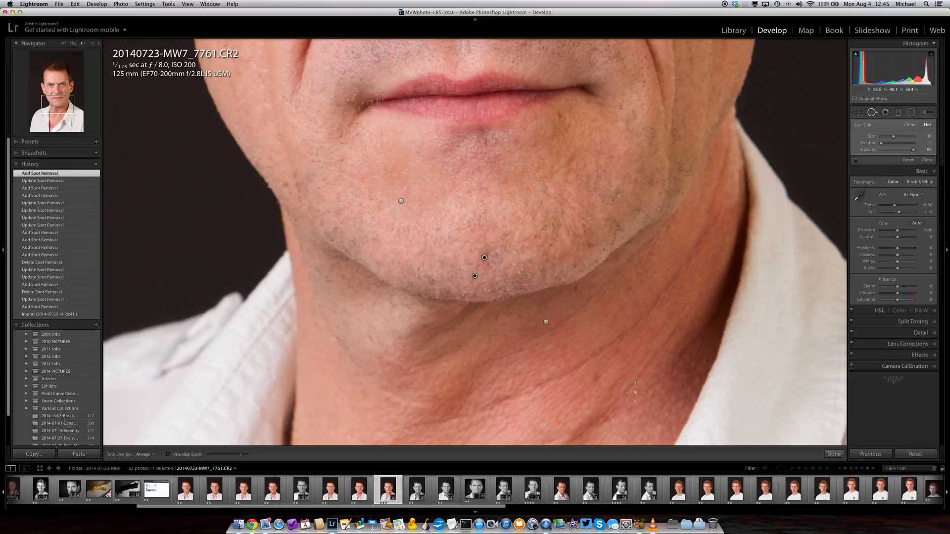
left_click(872, 113)
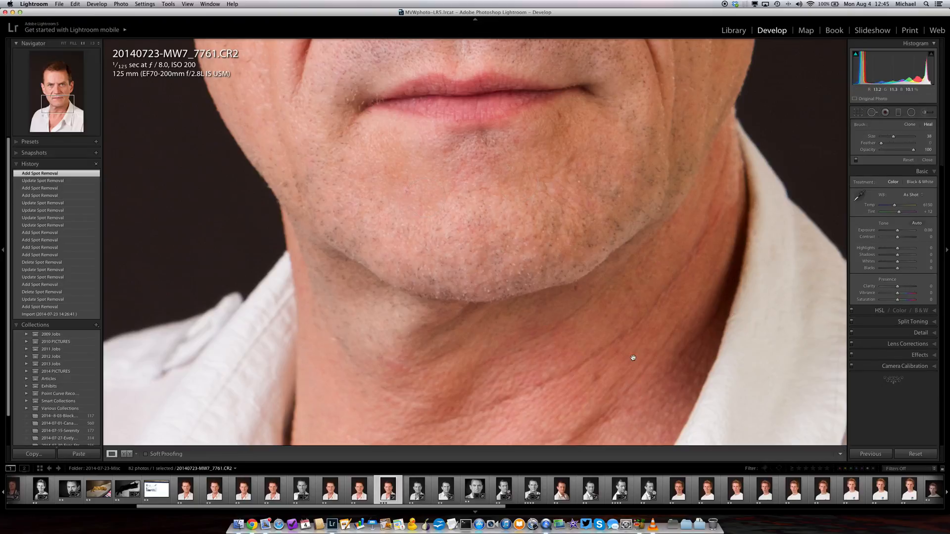
Compare the whole portrait before and after retouching side by side, and return to the single-image view
left_click(622, 342)
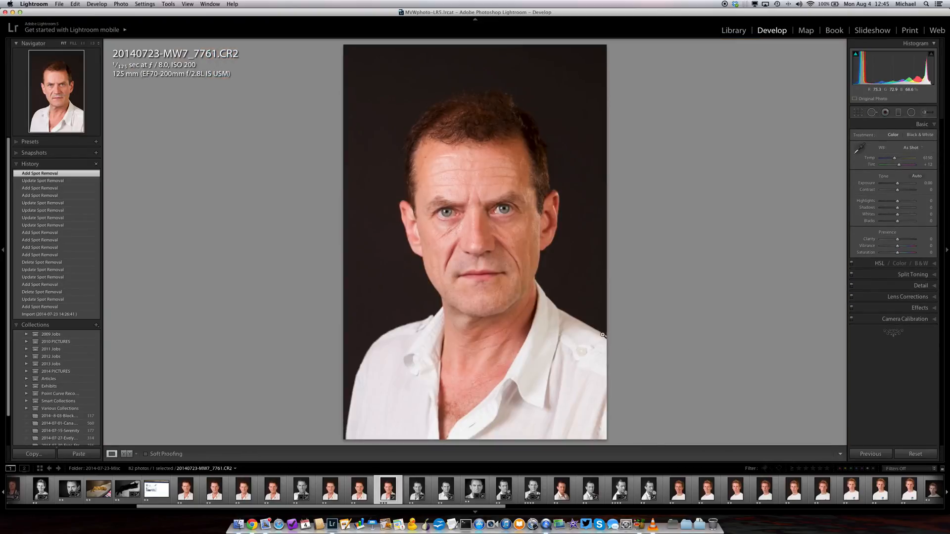
left_click(127, 453)
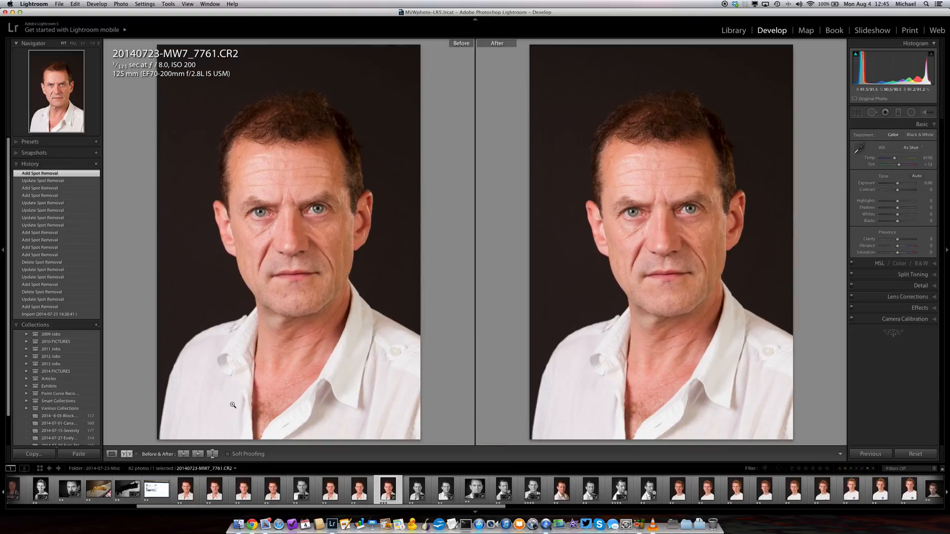
left_click(112, 455)
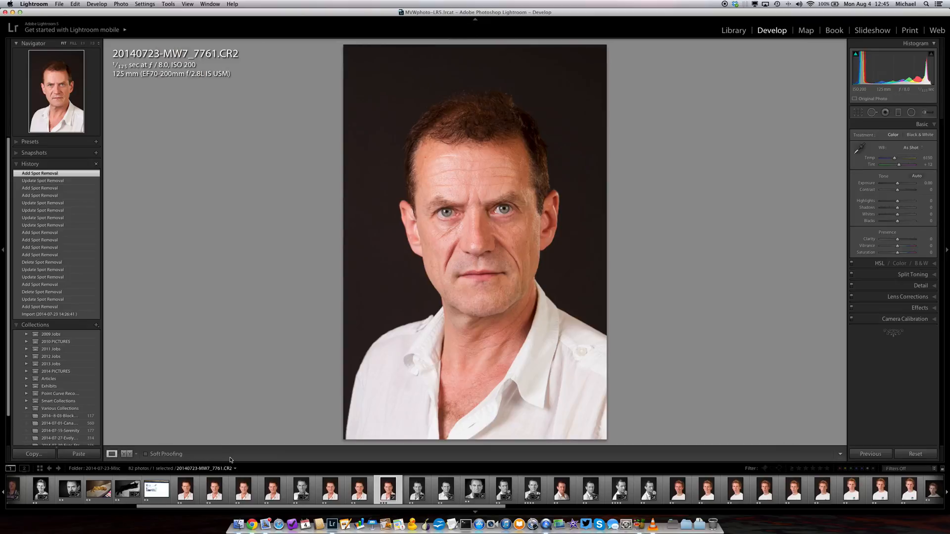
Heal the wrinkles under the eye on the image's left, sampling the opposite cheek and reducing the correction to about half opacity
left_click(454, 228)
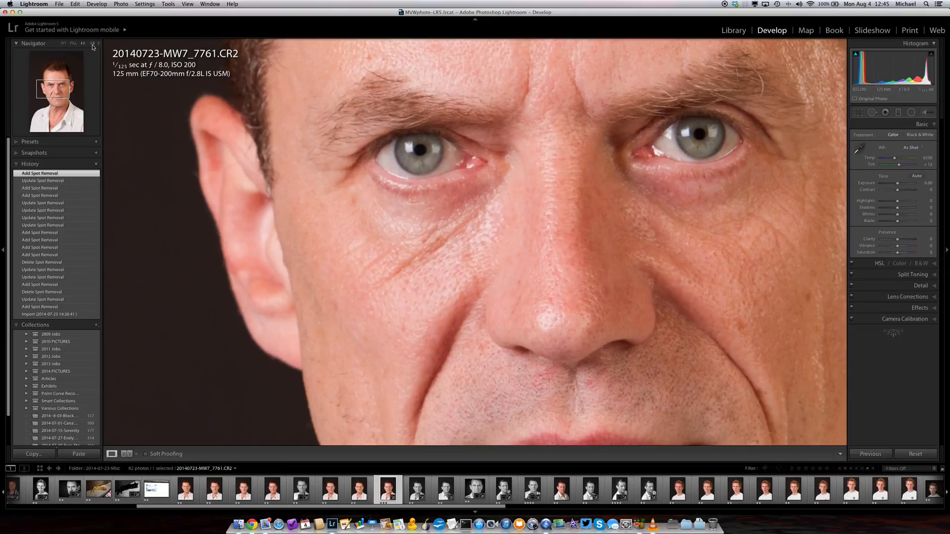
key("z")
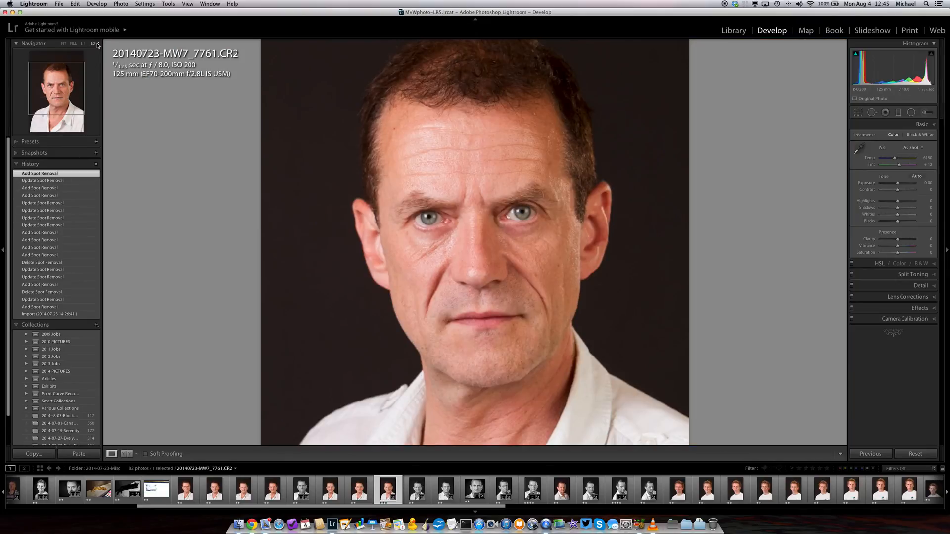
left_click(98, 43)
left_click(102, 49)
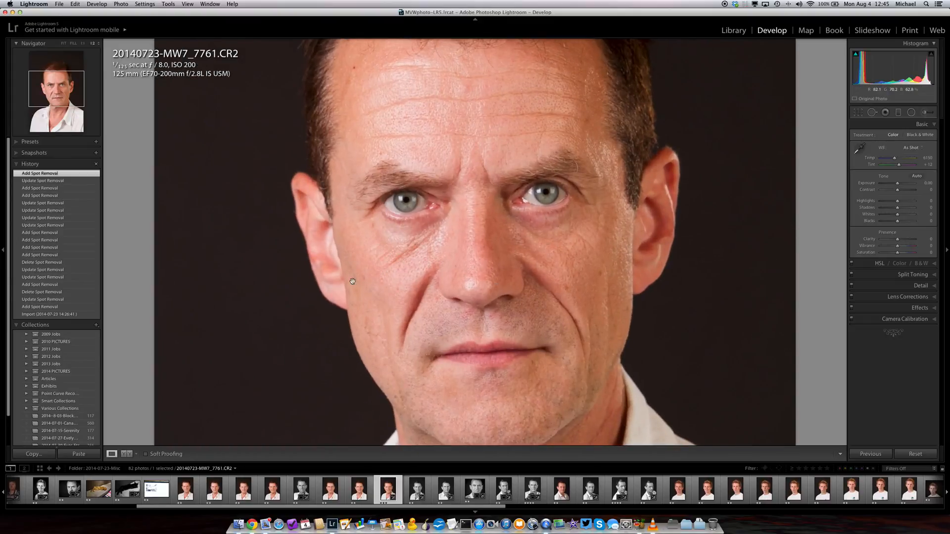
left_click(873, 112)
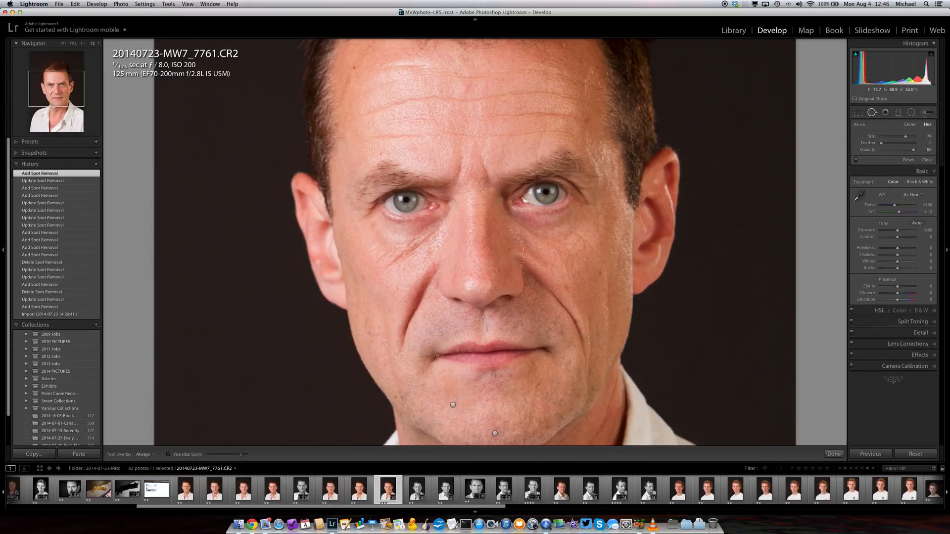
mouse_move(377, 236)
left_mouse_down()
mouse_move(431, 234)
mouse_move(388, 258)
left_mouse_up()
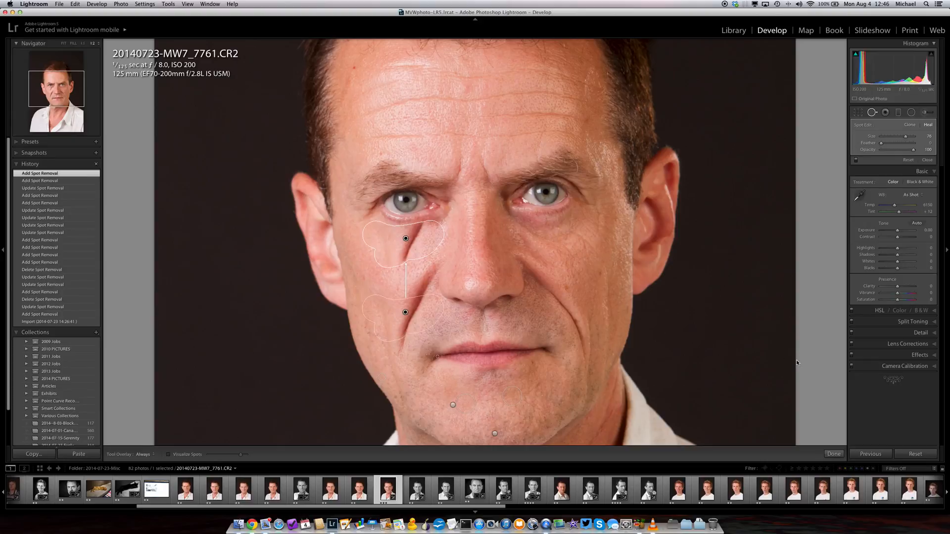
mouse_move(375, 317)
left_mouse_down()
mouse_move(558, 275)
mouse_move(577, 253)
mouse_move(567, 262)
left_mouse_up()
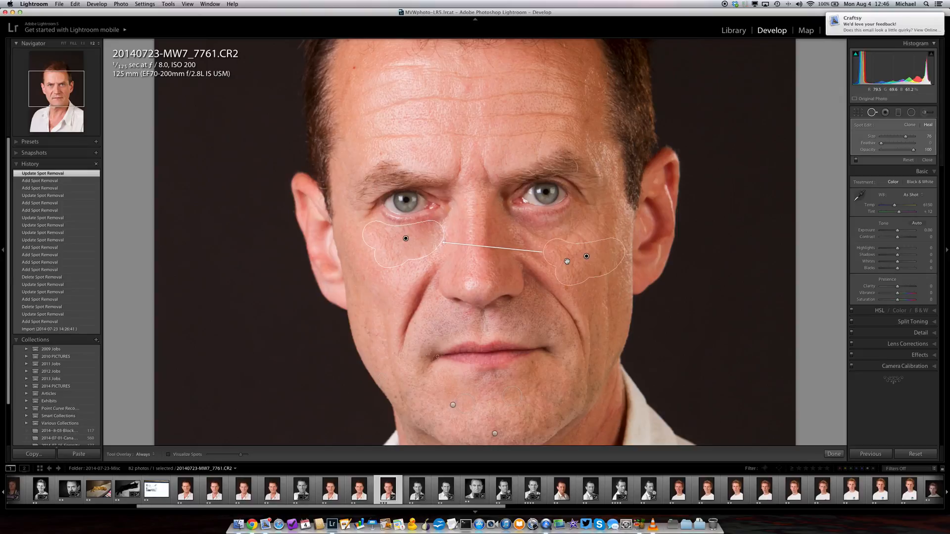
left_click(897, 150)
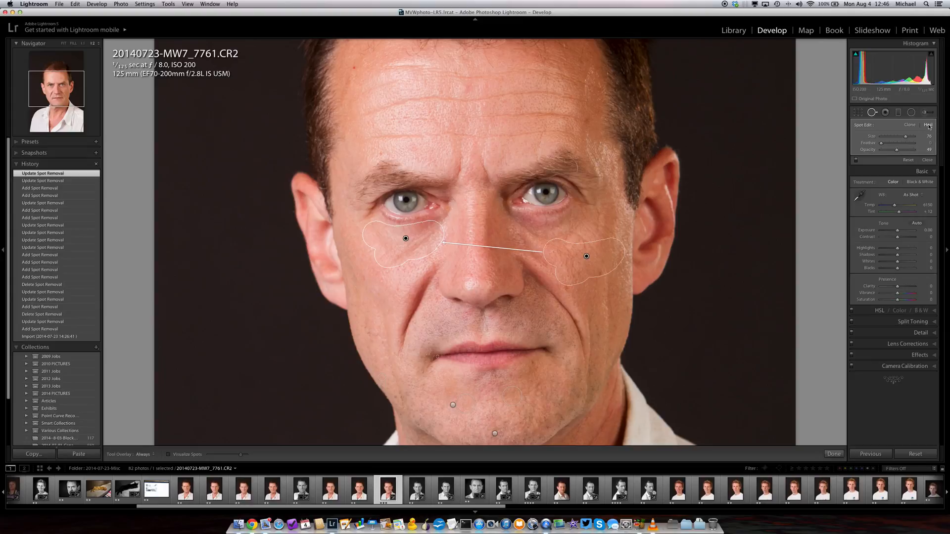
left_click(834, 454)
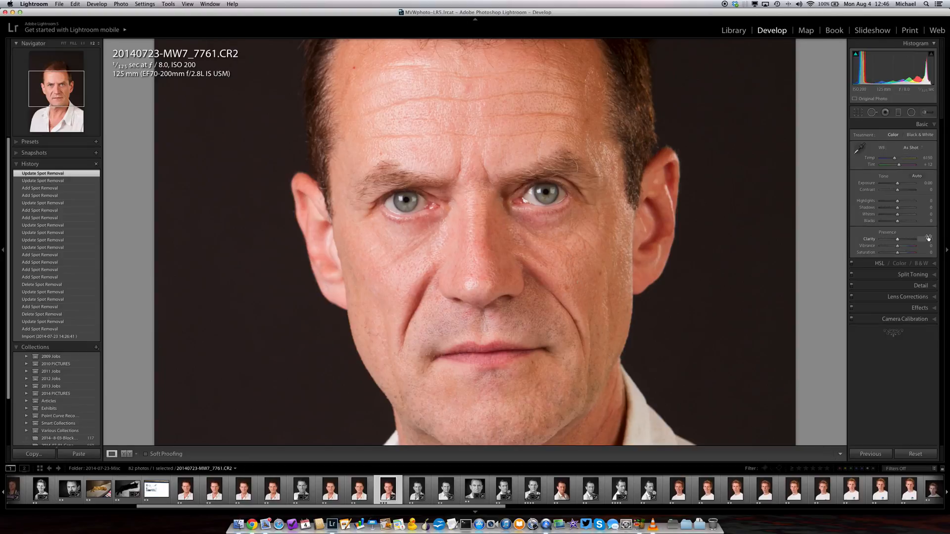
Heal the skin under the other eye and both nose-to-mouth folds, lowering the fold corrections' opacity to about 29
left_click(872, 112)
left_click_drag(515, 231, 577, 223)
mouse_move(382, 242)
left_mouse_down()
mouse_move(426, 278)
mouse_move(400, 346)
left_mouse_up()
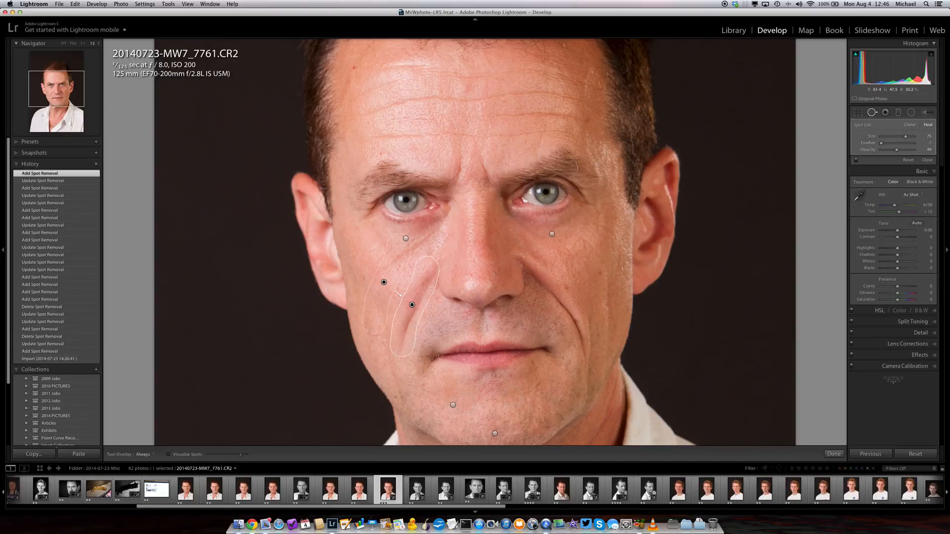
left_click_drag(881, 150, 891, 151)
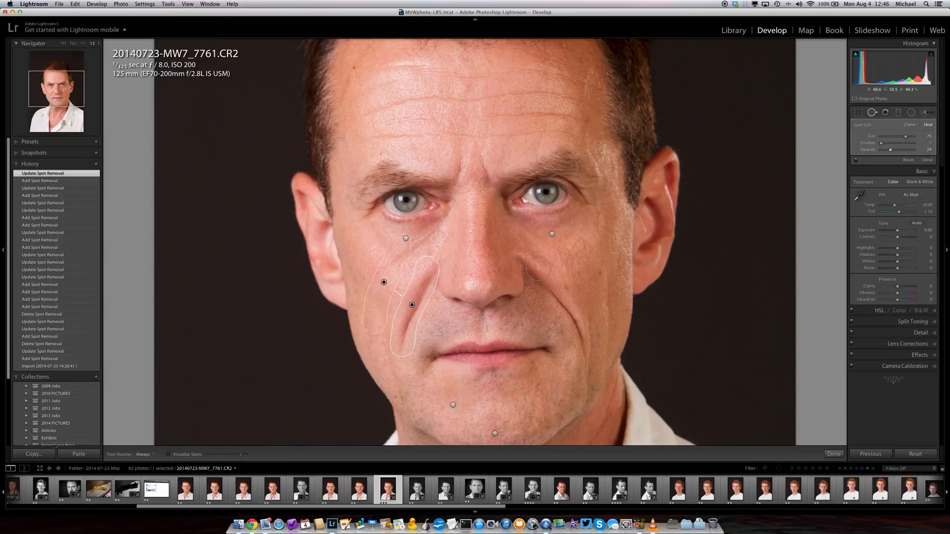
mouse_move(531, 261)
left_mouse_down()
mouse_move(550, 277)
mouse_move(579, 356)
mouse_move(555, 328)
mouse_move(577, 265)
mouse_move(586, 269)
left_mouse_up()
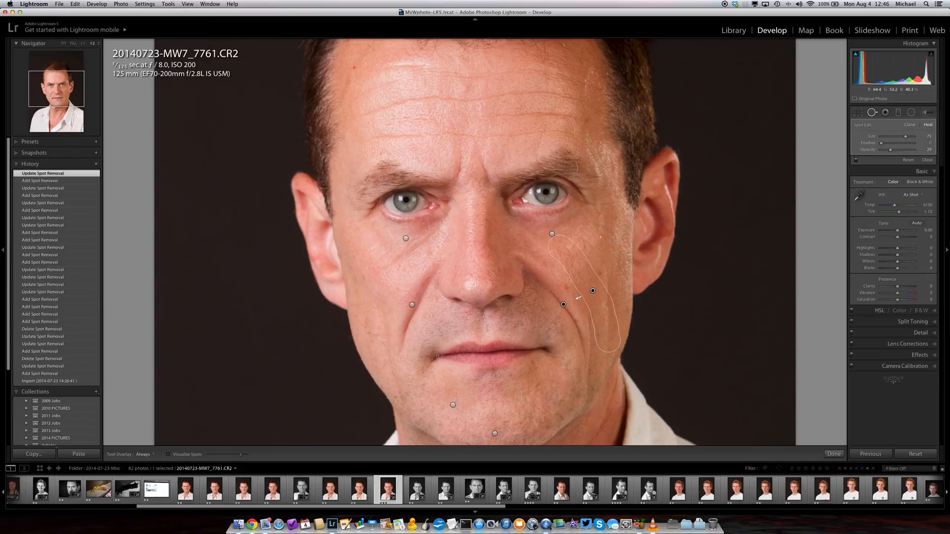
left_click(872, 113)
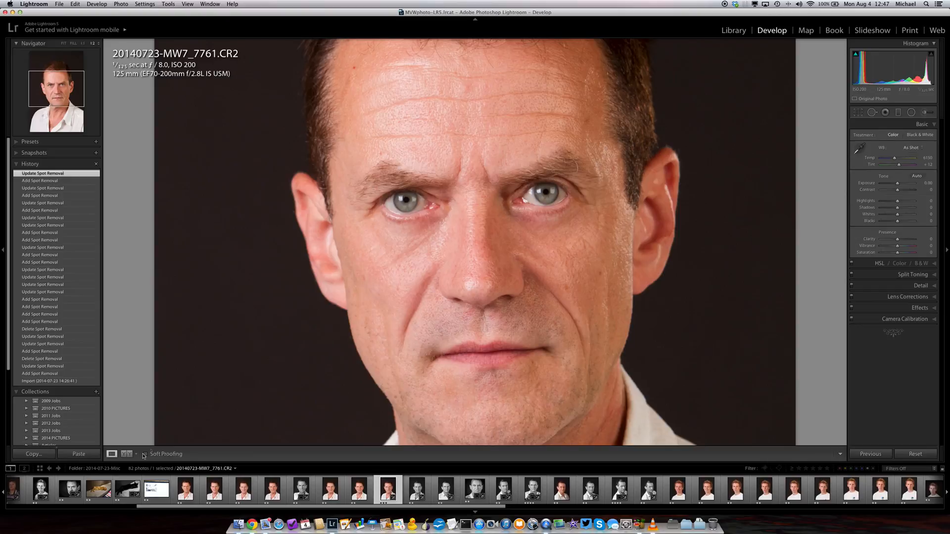
Compare the portrait before and after side by side, checking the full frame and the enlarged face
left_click(127, 455)
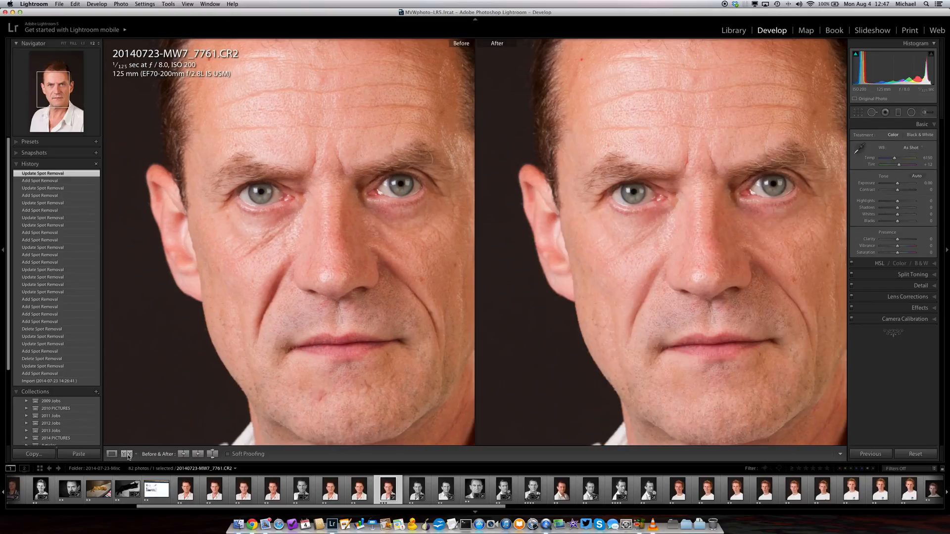
left_click(266, 274)
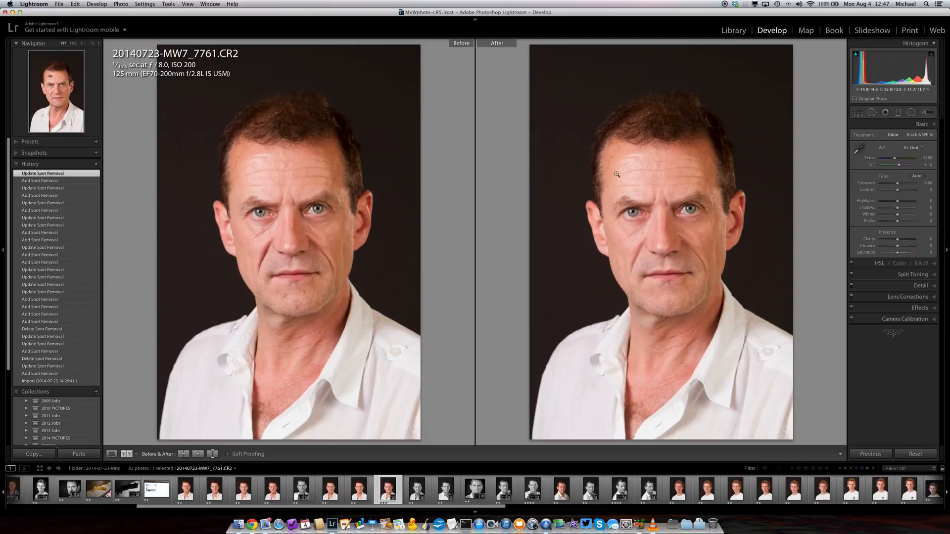
left_click(659, 170)
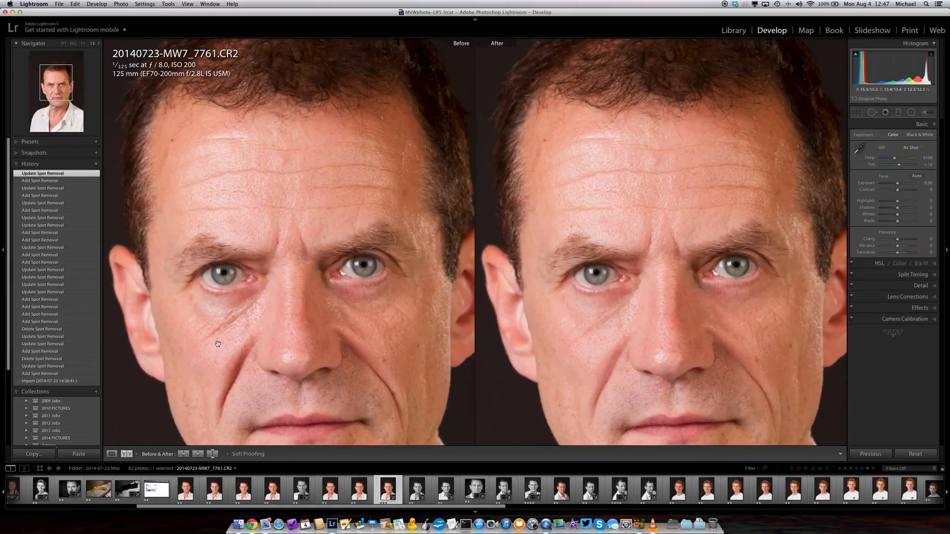
Heal the mid-forehead blemish, the red spot near the temple and the mark at the hairline with Spot Removal at 100 opacity
key("q")
left_click(646, 162)
left_click(544, 140)
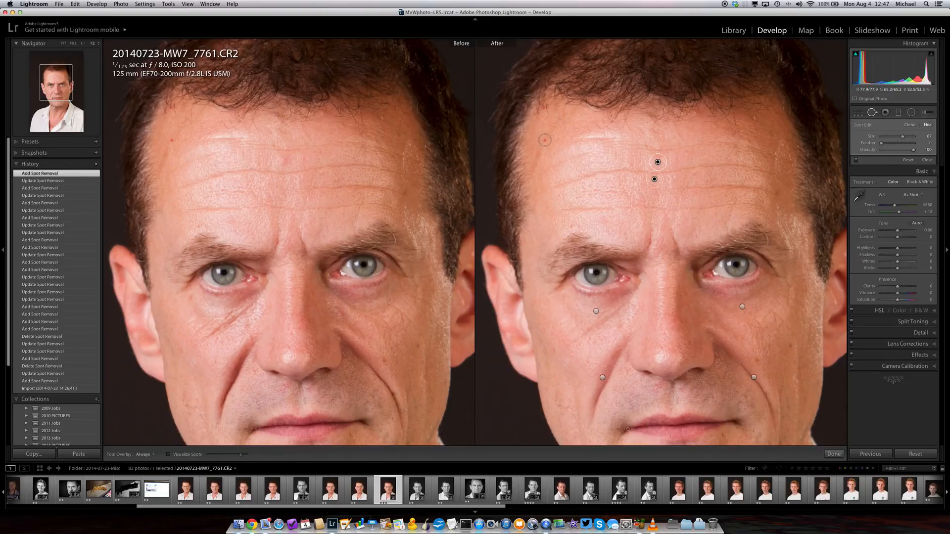
left_click(546, 103)
left_click(546, 103)
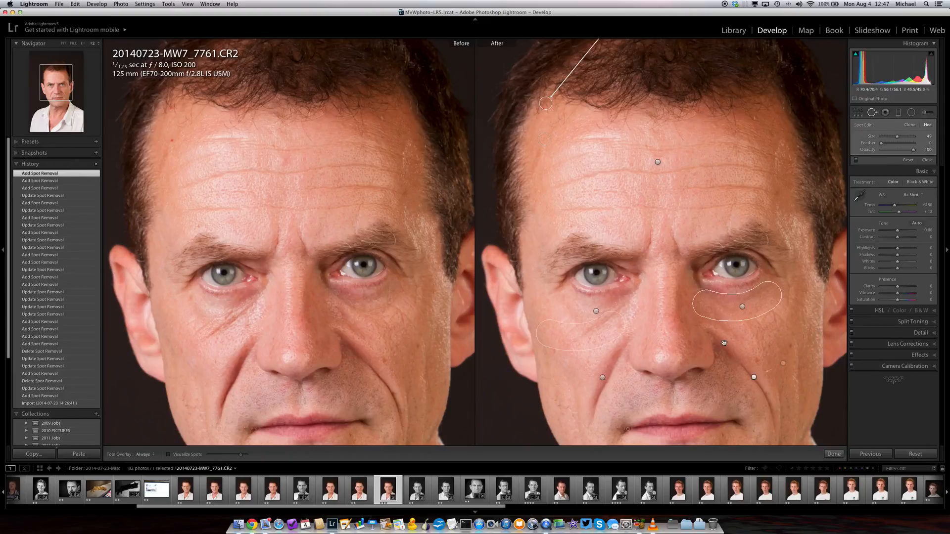
Heal the crease beside the nostril, the spot on the nose and the marks at both eyebrows
left_click_drag(646, 353, 645, 337)
left_click(664, 347)
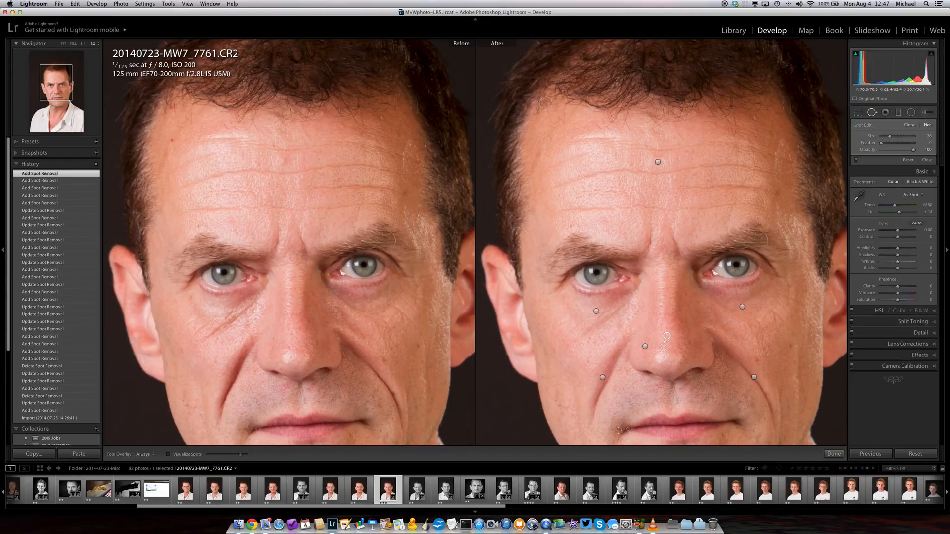
left_click(571, 225)
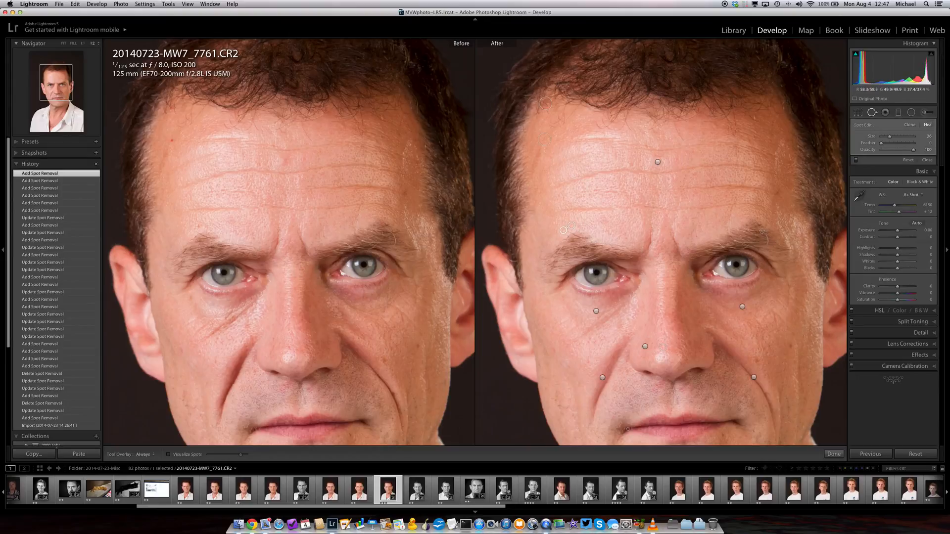
scroll(762, 230, "down", 2)
left_click_drag(762, 230, 774, 246)
left_click(871, 112)
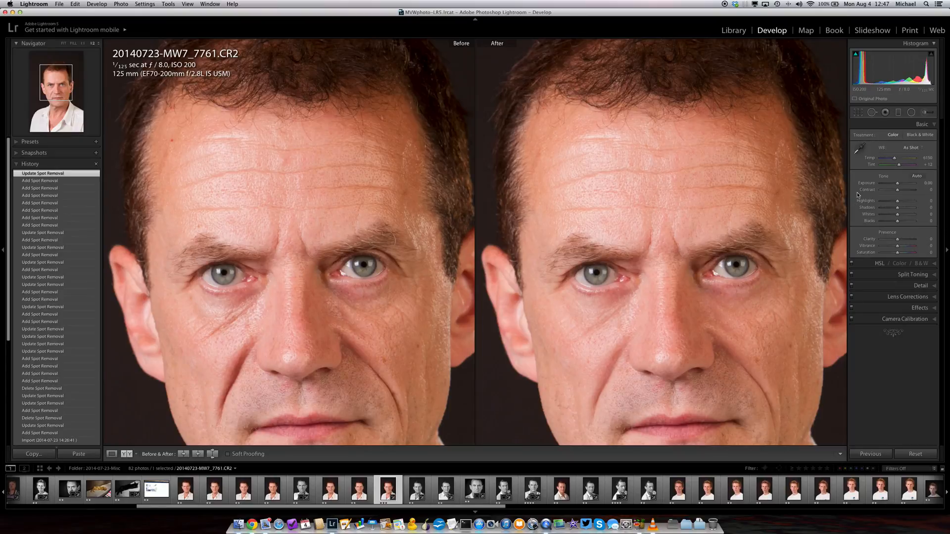
Heal the two marks just below the nose, moving the second one's source to clean skin beside it on the upper lip
left_click(873, 113)
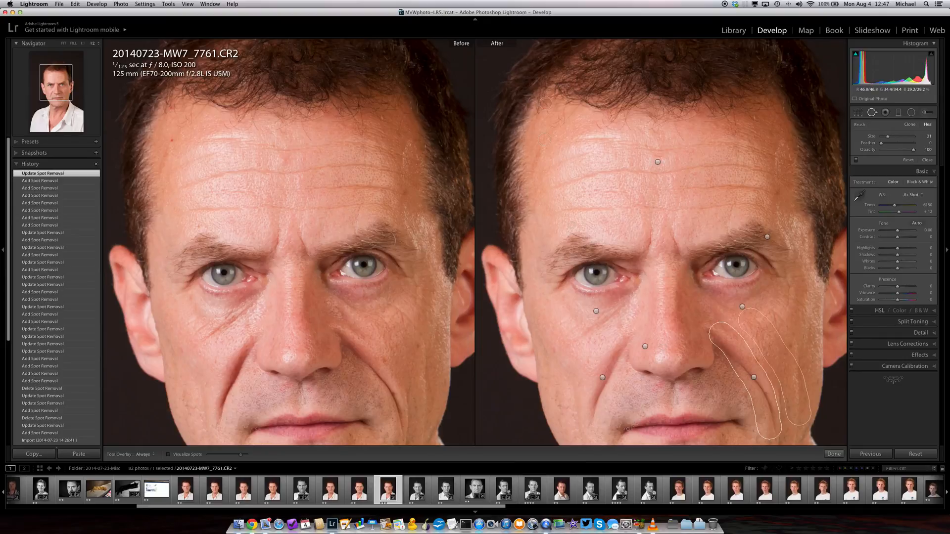
left_click(659, 387)
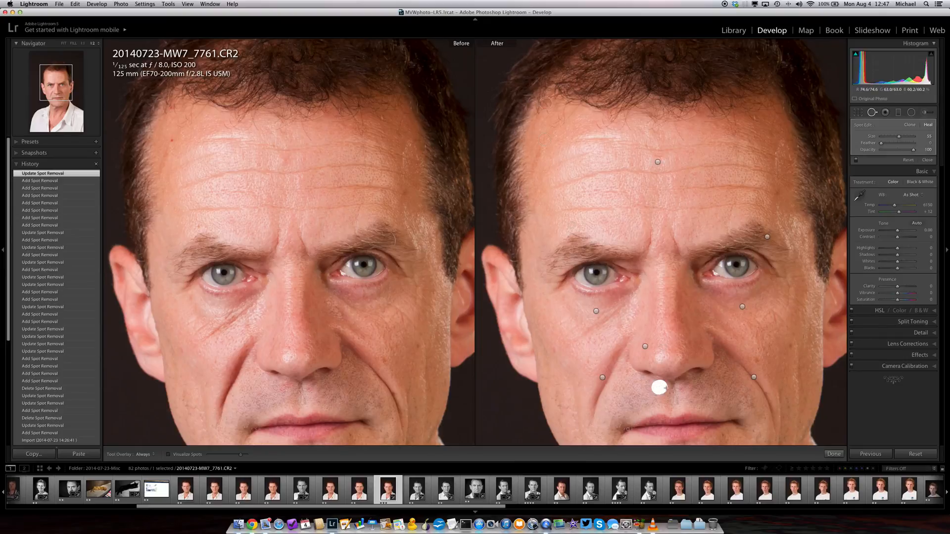
left_click(685, 386)
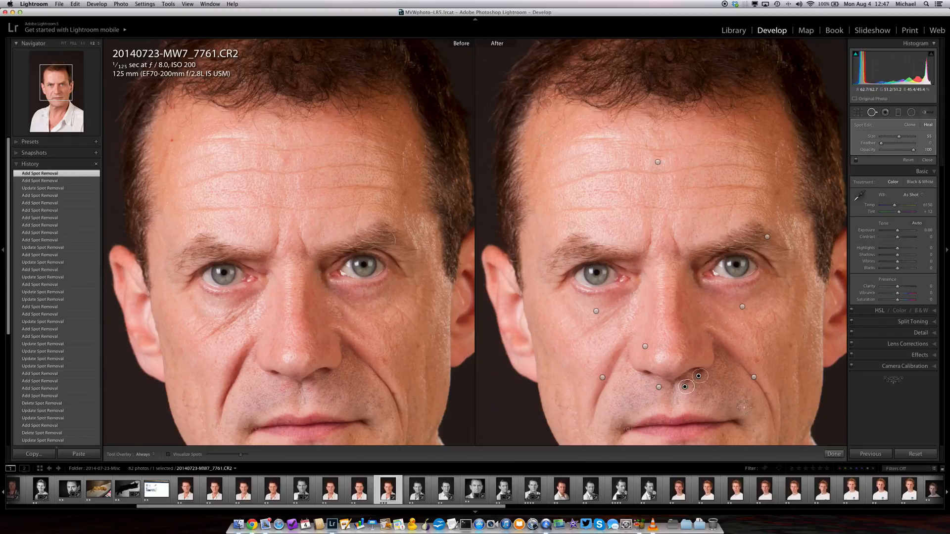
left_click_drag(697, 379, 706, 395)
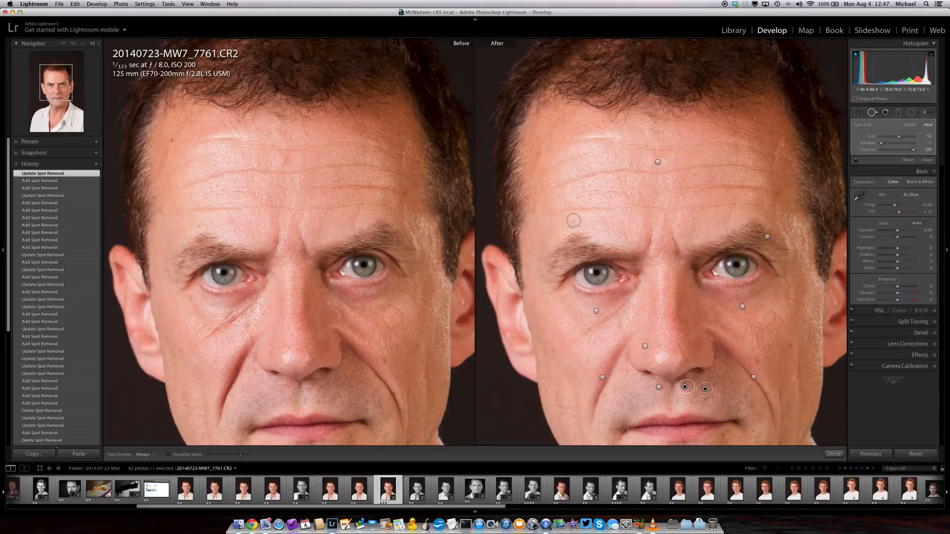
Soften the two frown lines between the eyebrows with heal strokes at about 34 opacity, sampling the first from the skin above it
left_click_drag(644, 250, 648, 227)
left_click_drag(897, 153, 891, 149)
left_click_drag(677, 233, 637, 221)
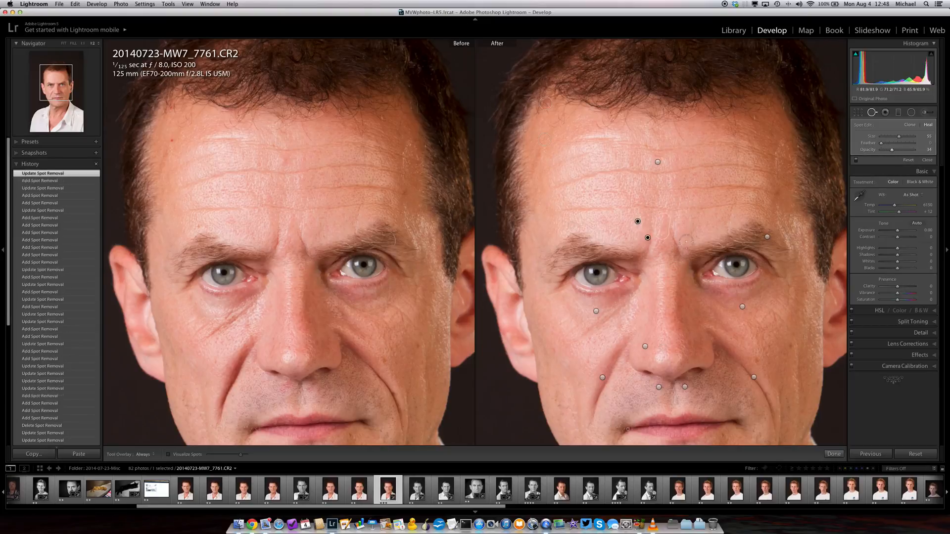
left_click_drag(676, 247, 672, 233)
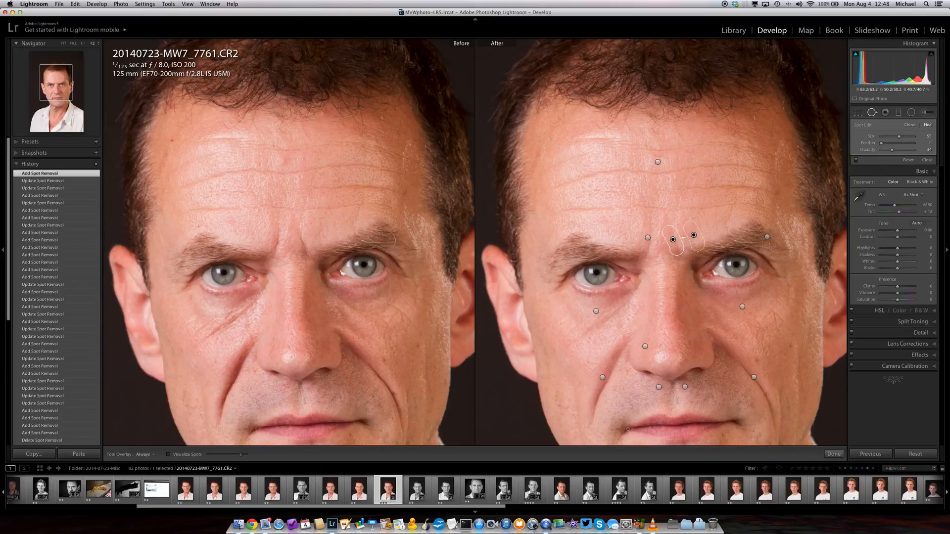
left_click(872, 113)
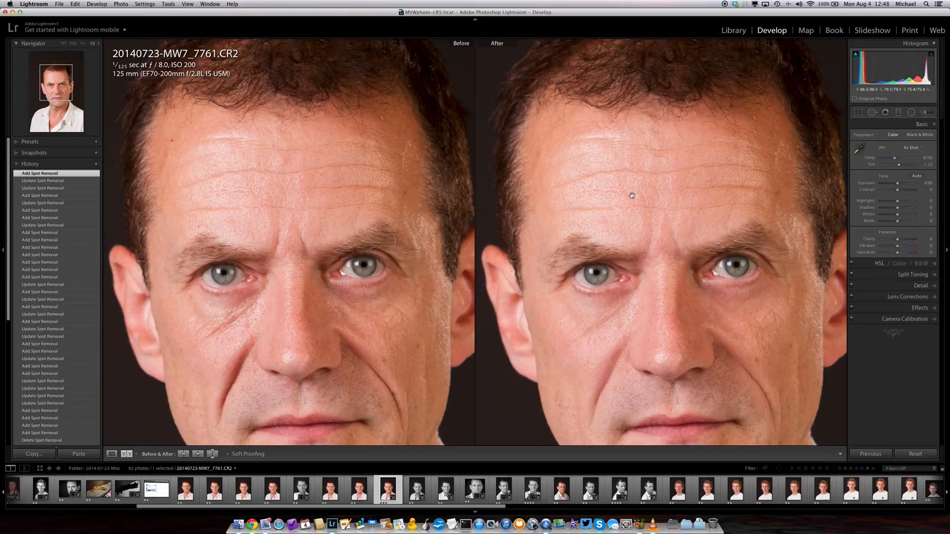
Try different Clarity amounts on the whole portrait and settle on -20
left_click(633, 196)
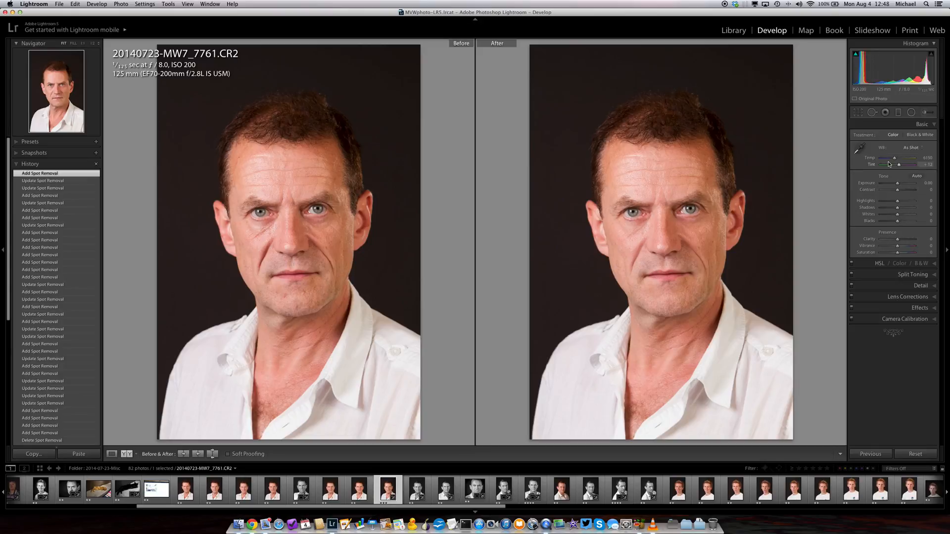
left_click(888, 240)
mouse_move(880, 240)
left_mouse_down()
mouse_move(913, 241)
mouse_move(894, 241)
left_mouse_up()
left_click(891, 240)
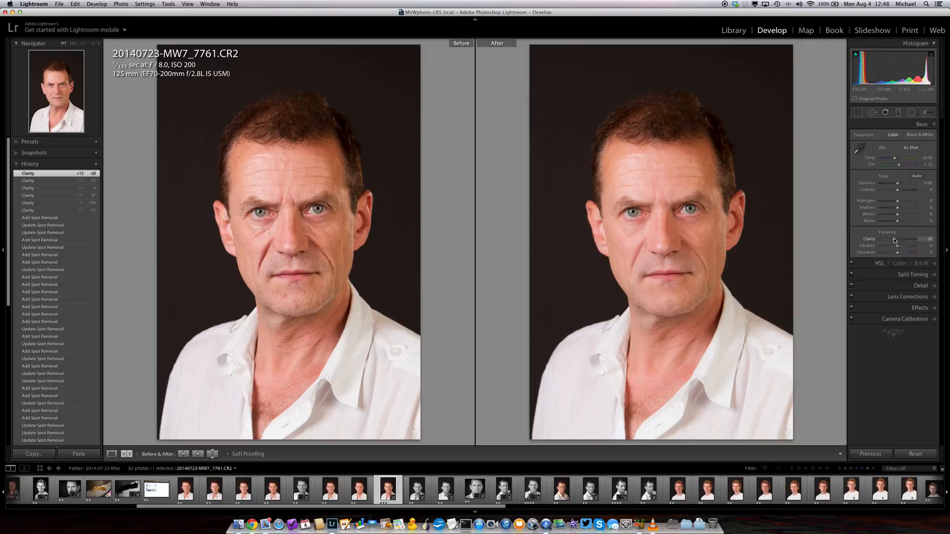
Paint an Adjustment Brush mask over the neck, with the mask overlay shown and the edit pins hidden
left_click(700, 329)
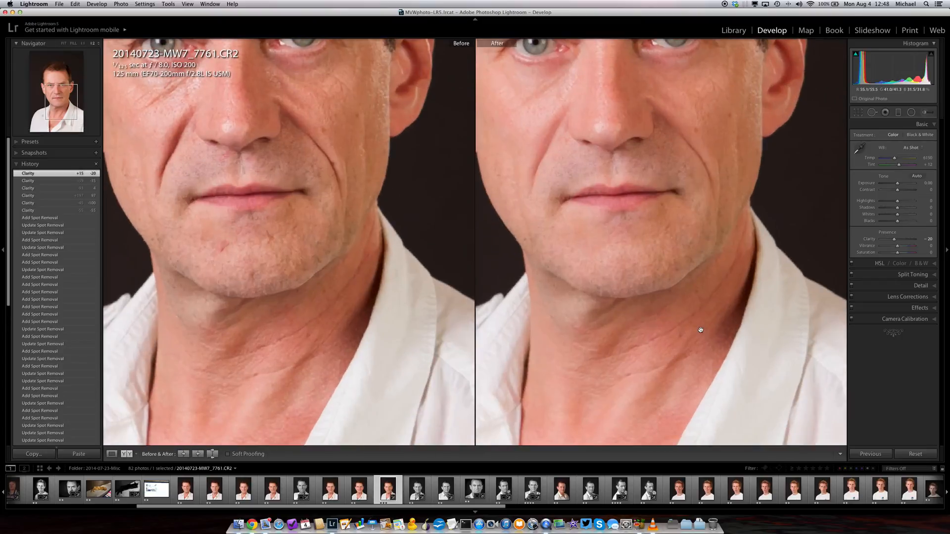
left_click(926, 113)
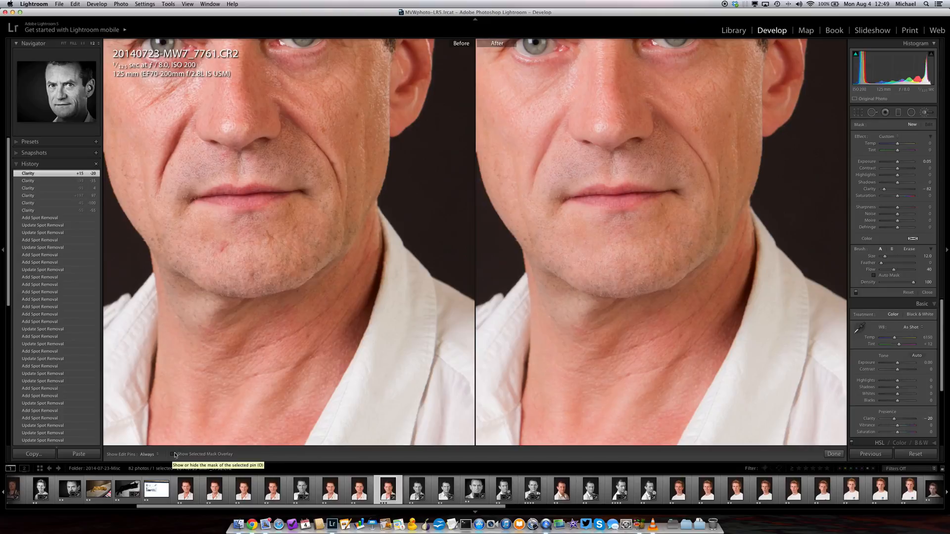
left_click(173, 455)
key("h")
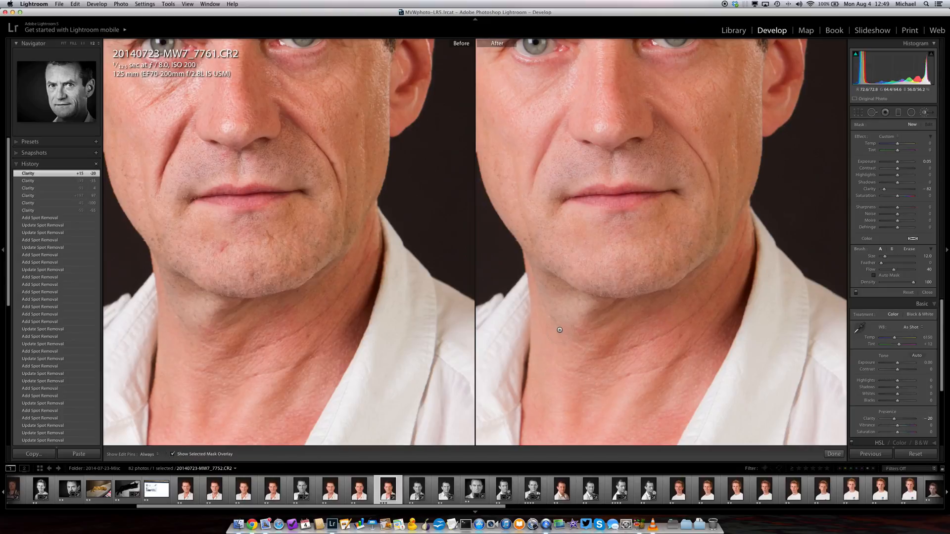
mouse_move(555, 328)
left_mouse_down()
mouse_move(611, 344)
mouse_move(651, 337)
mouse_move(737, 257)
mouse_move(701, 300)
mouse_move(637, 324)
mouse_move(666, 315)
left_mouse_up()
key("h")
mouse_move(593, 317)
left_mouse_down()
mouse_move(549, 320)
mouse_move(597, 327)
mouse_move(563, 311)
mouse_move(600, 343)
mouse_move(568, 370)
mouse_move(635, 361)
mouse_move(707, 302)
mouse_move(706, 328)
mouse_move(625, 397)
mouse_move(599, 386)
mouse_move(588, 357)
mouse_move(565, 353)
mouse_move(562, 371)
mouse_move(550, 296)
mouse_move(629, 332)
mouse_move(703, 289)
left_mouse_up()
mouse_move(688, 375)
left_mouse_down()
mouse_move(715, 316)
mouse_move(657, 399)
mouse_move(613, 403)
mouse_move(573, 390)
mouse_move(556, 352)
mouse_move(556, 381)
mouse_move(662, 348)
left_mouse_up()
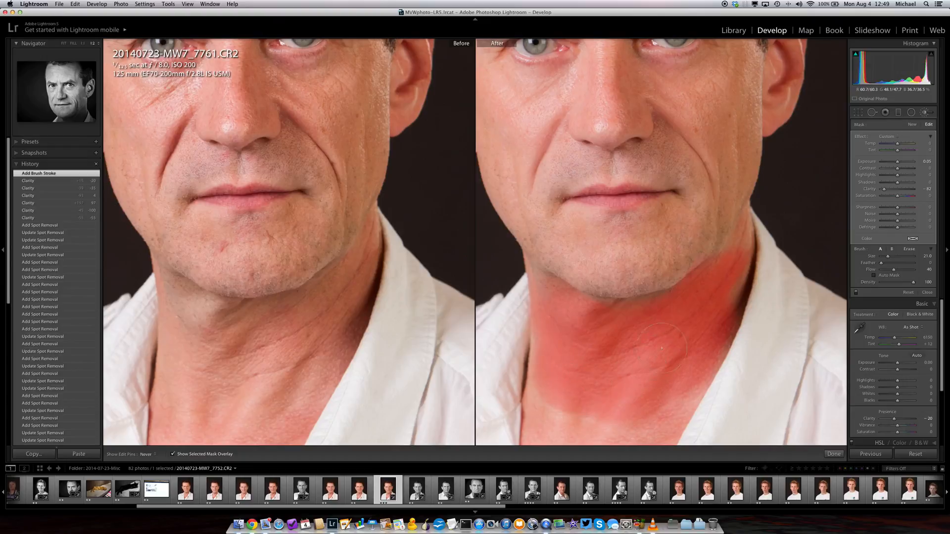
Extend the neck mask up along the shirt collar with a smaller brush, about size 13
left_click_drag(626, 376, 693, 317)
scroll(727, 296, "down", 8)
mouse_move(733, 276)
left_mouse_down()
mouse_move(742, 234)
mouse_move(648, 317)
mouse_move(582, 314)
mouse_move(544, 379)
left_mouse_up()
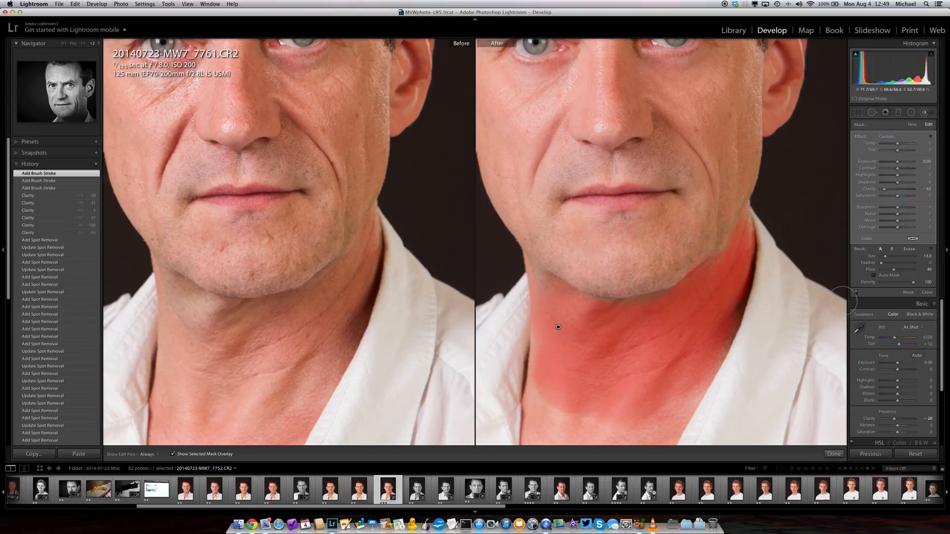
Smooth the masked neck skin by setting the brush adjustment's Clarity to about -50, and return to the whole portrait
left_click(897, 189)
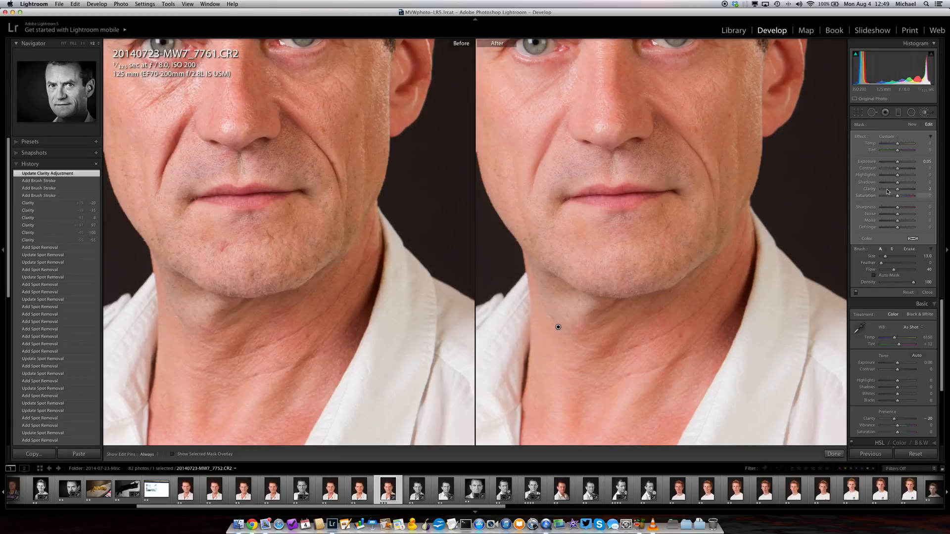
left_click(888, 192)
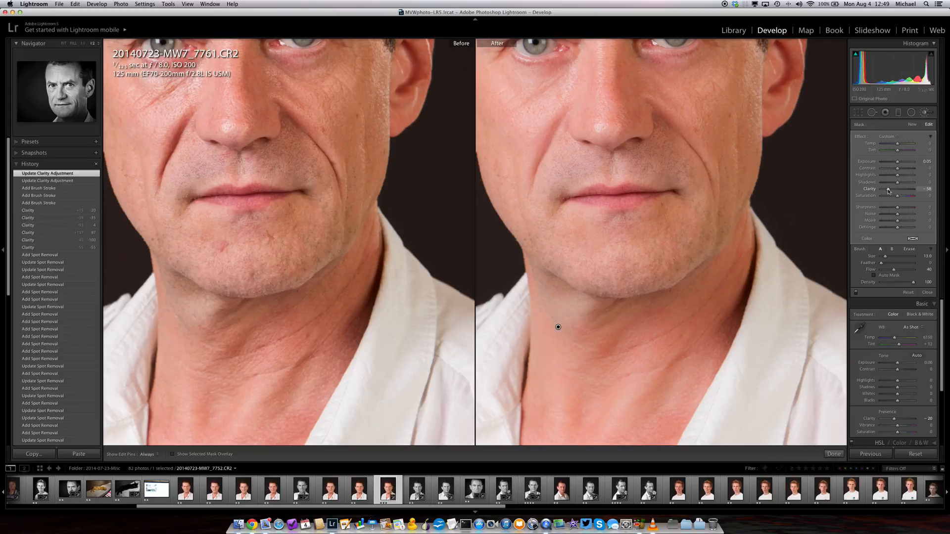
left_click(872, 113)
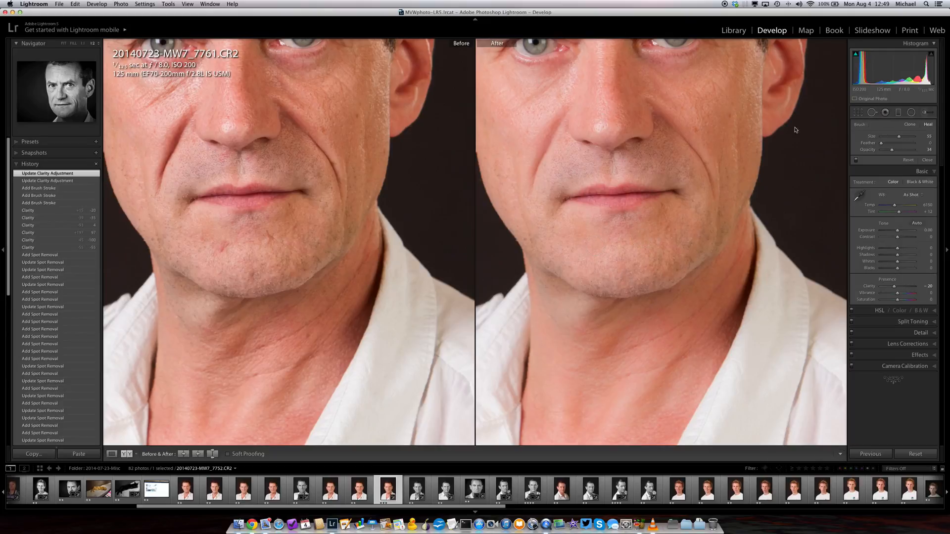
key("q")
left_click(679, 159)
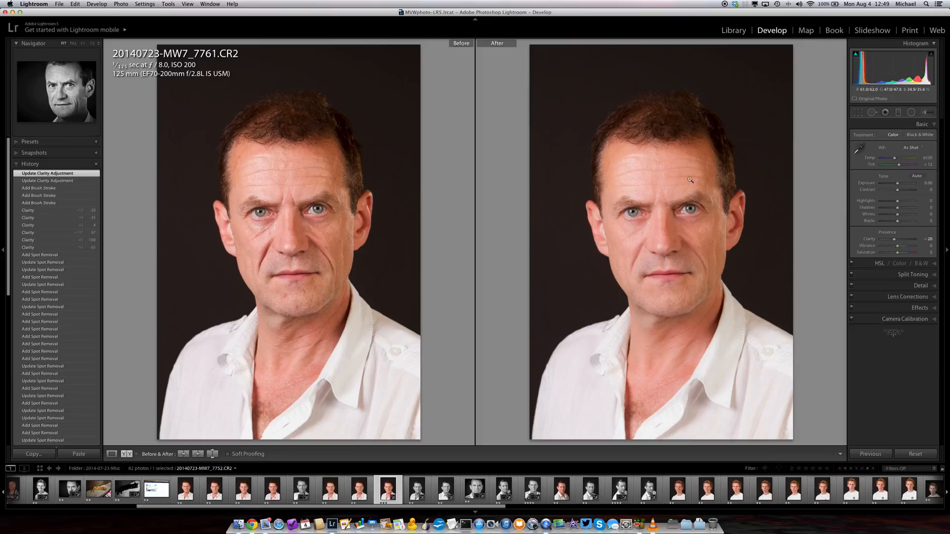
Brighten the skin tones by setting the HSL luminance of Red to +25 and Orange to +14
left_click(878, 264)
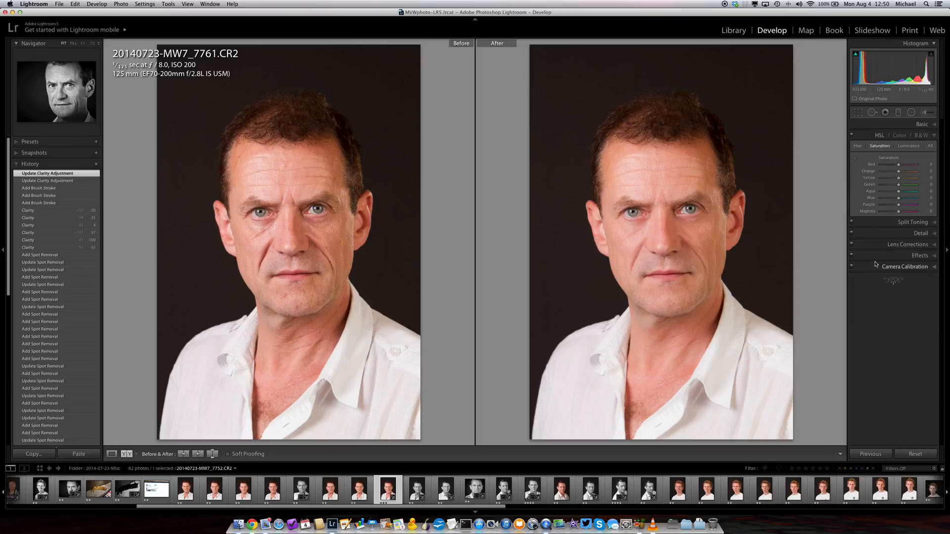
left_click(906, 148)
left_click_drag(899, 164, 850, 168)
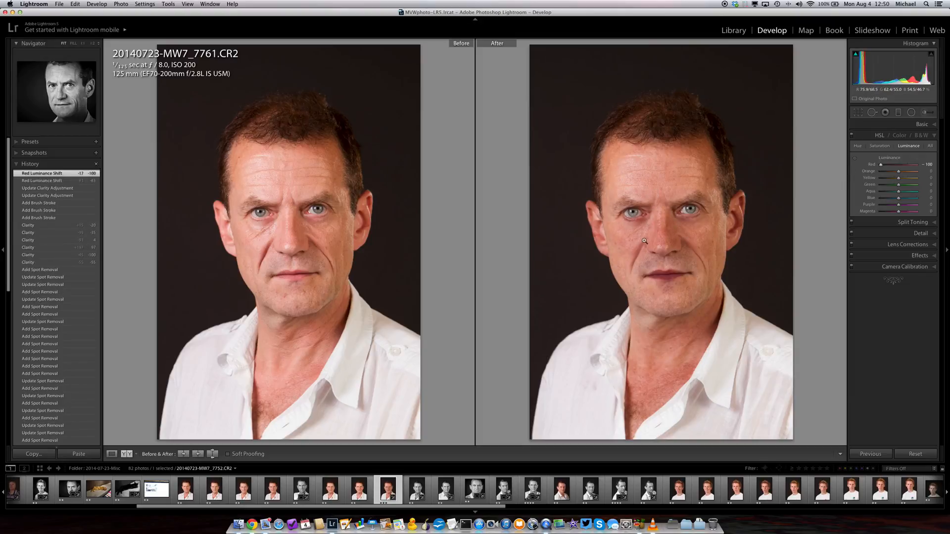
left_click_drag(881, 165, 899, 167)
left_click(904, 166)
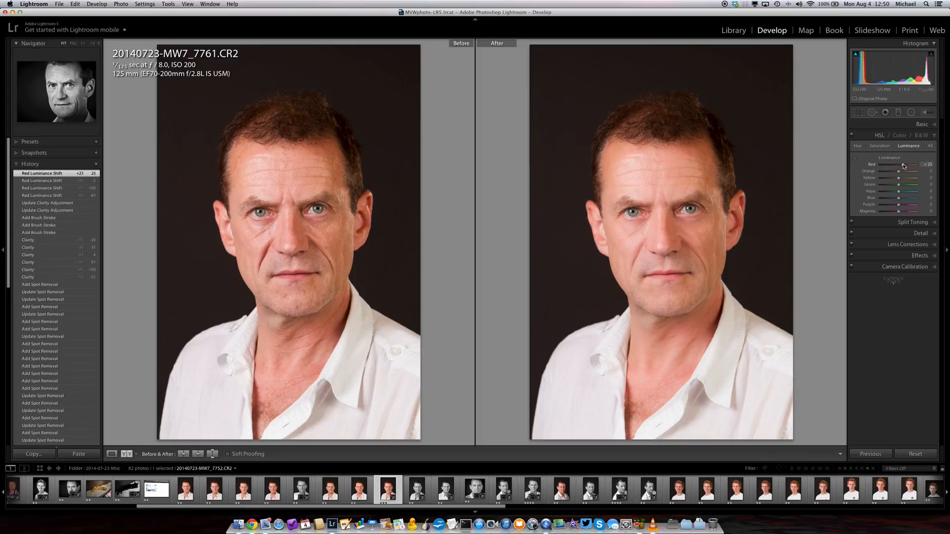
left_click(903, 171)
mouse_move(903, 171)
left_mouse_down()
mouse_move(861, 177)
mouse_move(901, 173)
left_mouse_up()
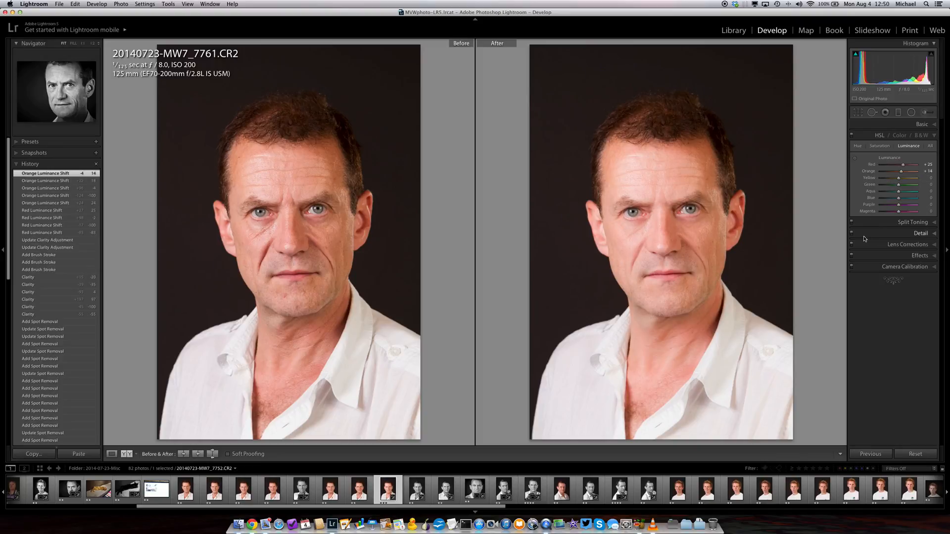
Add another heal spot to the man's face with Spot Removal and return to the whole portrait
left_click(709, 179)
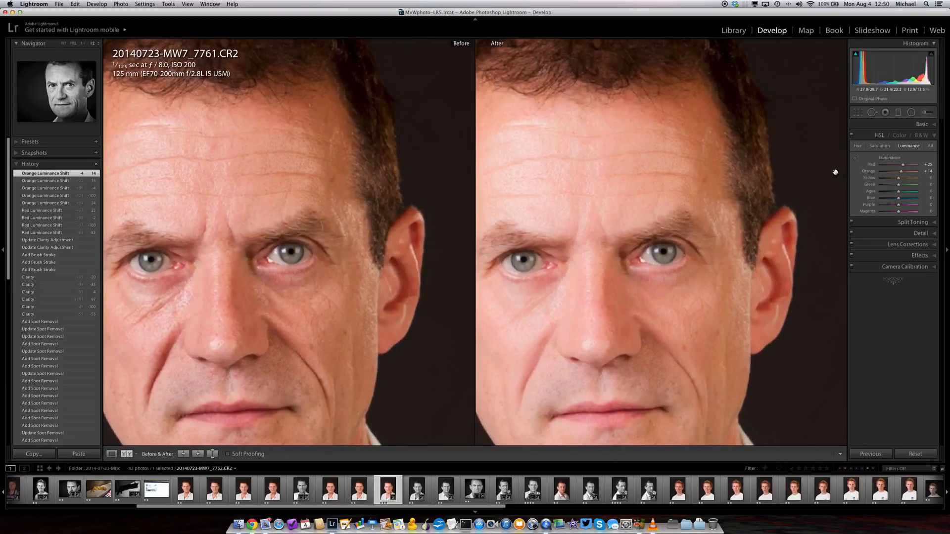
left_click(864, 113)
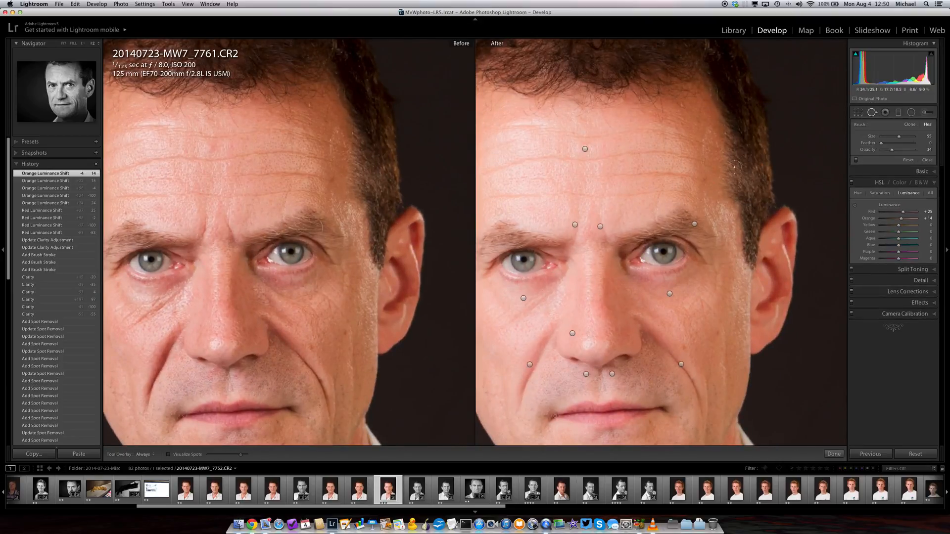
left_click(872, 112)
left_click(720, 166)
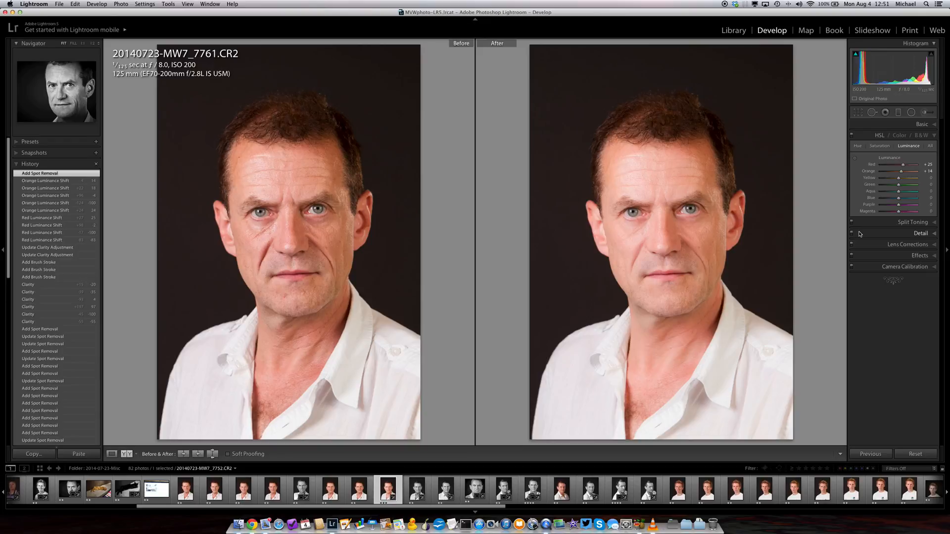
Darken the whole portrait by setting the basic Exposure to -0.50
left_click(922, 124)
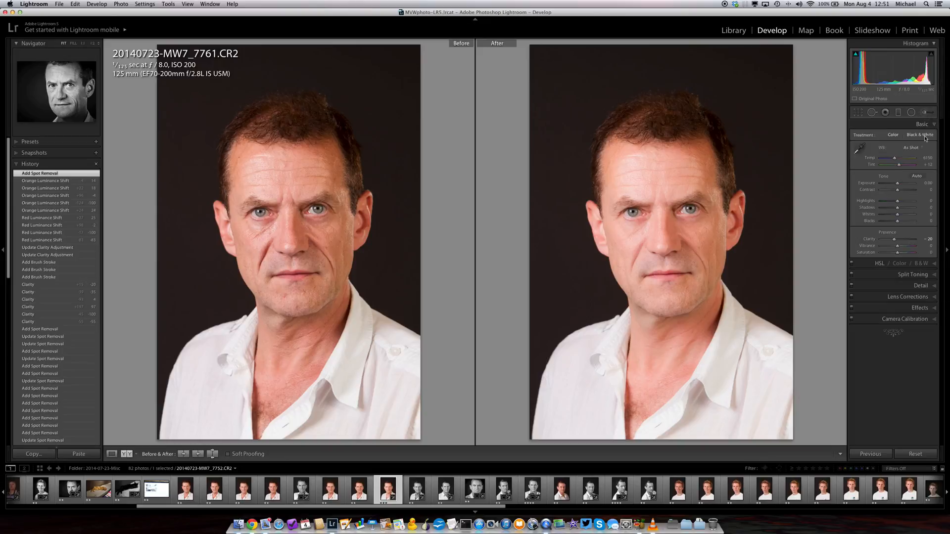
left_click_drag(898, 184, 897, 186)
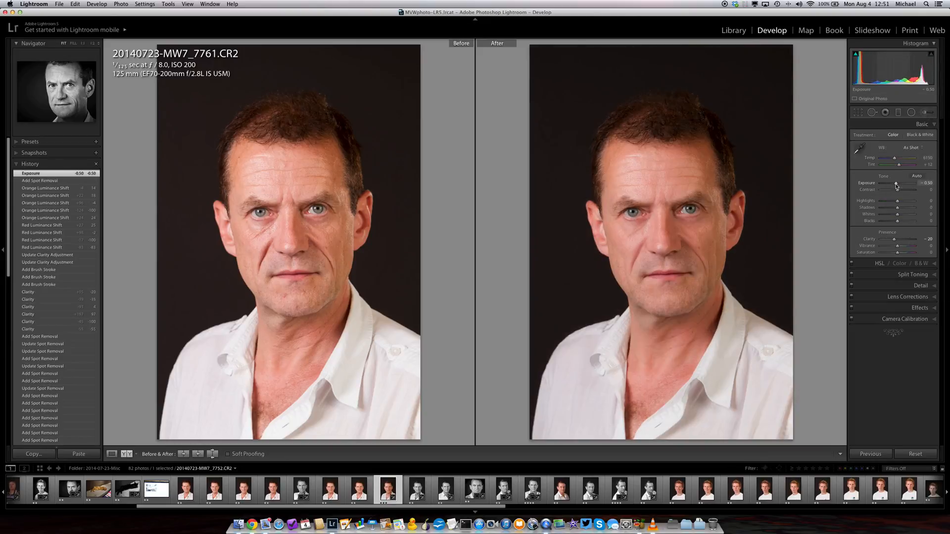